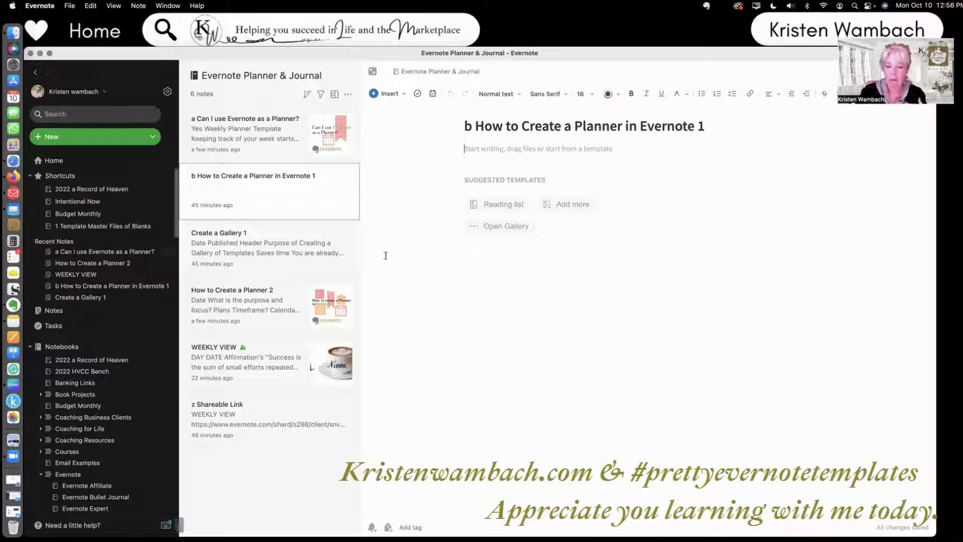
Open the template gallery from the empty planner note, view both the Template Gallery and My Templates collections, and close it.
left_click(506, 227)
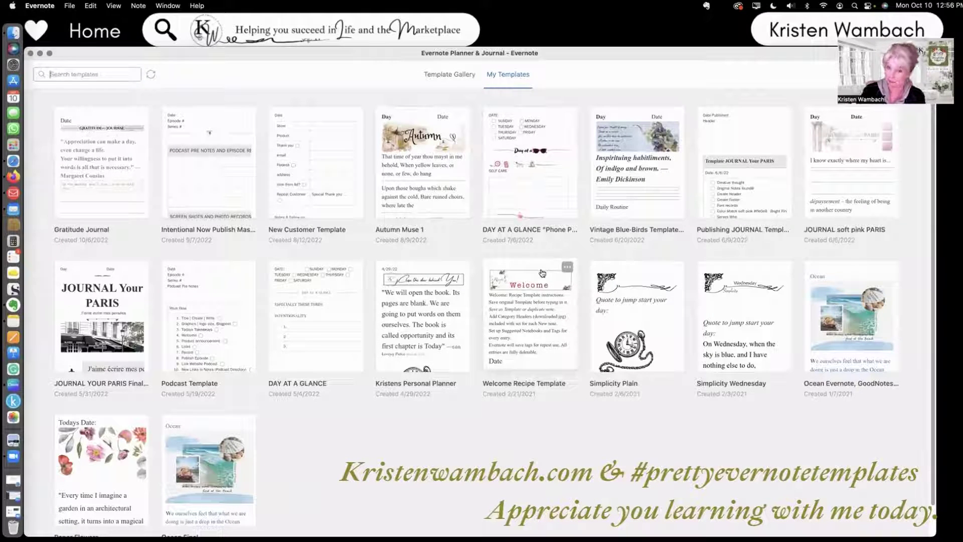
left_click(437, 76)
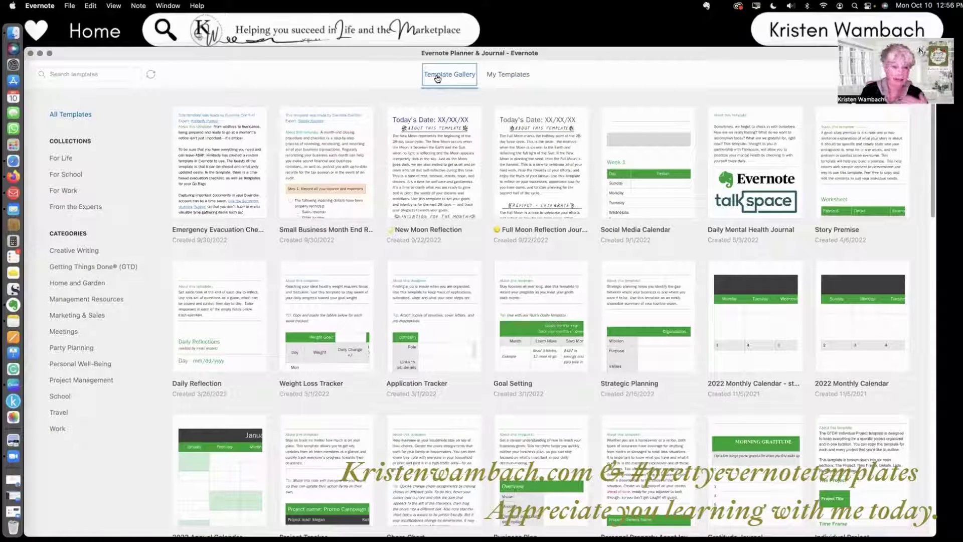
left_click(512, 78)
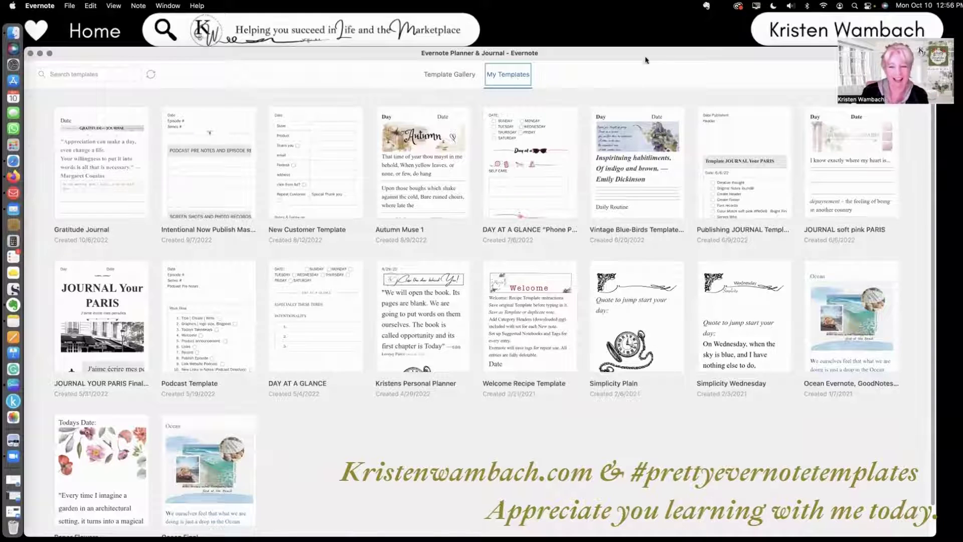
left_click_drag(645, 58, 576, 69)
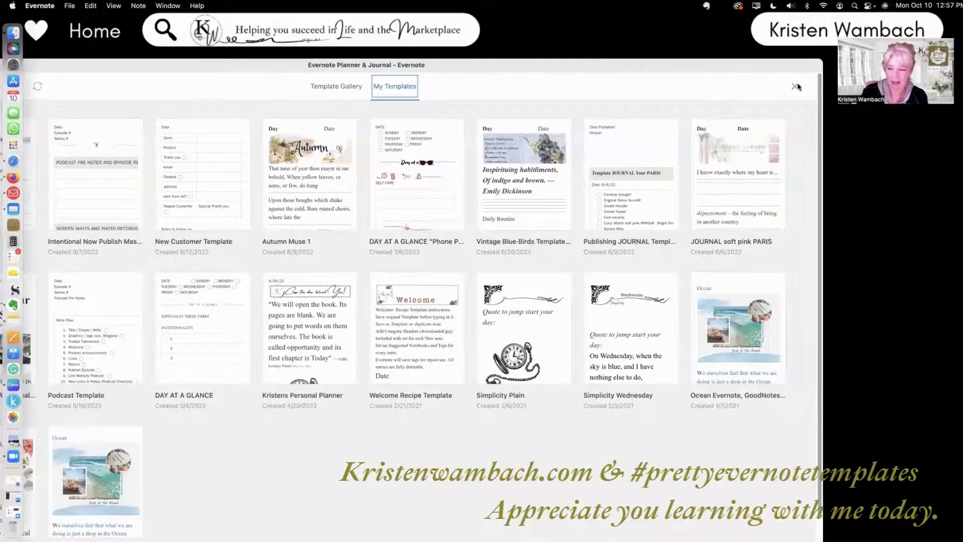
left_click(795, 85)
left_click_drag(639, 70, 780, 67)
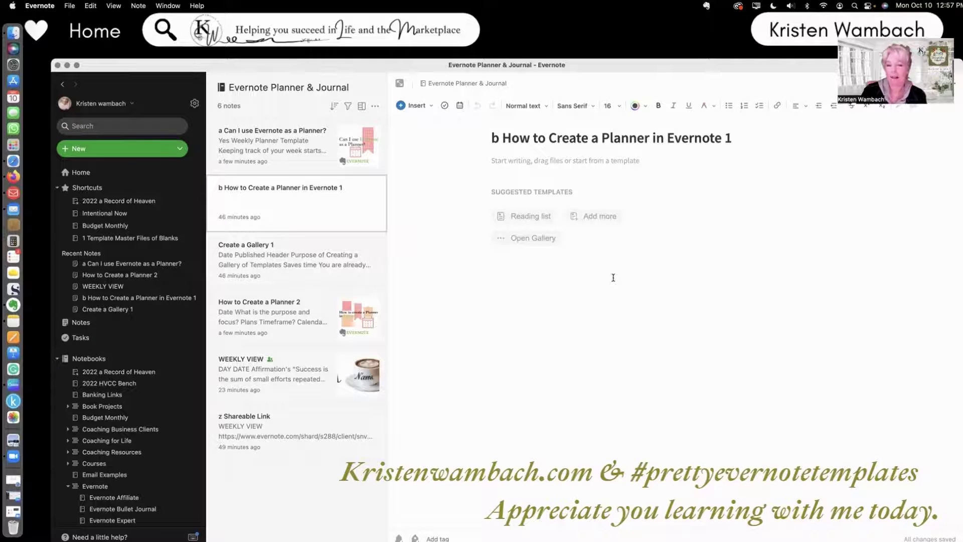
Open the "Create a Gallery 1" note and examine its checklist, journal features, graphics list, quotes and banner.
left_click(306, 264)
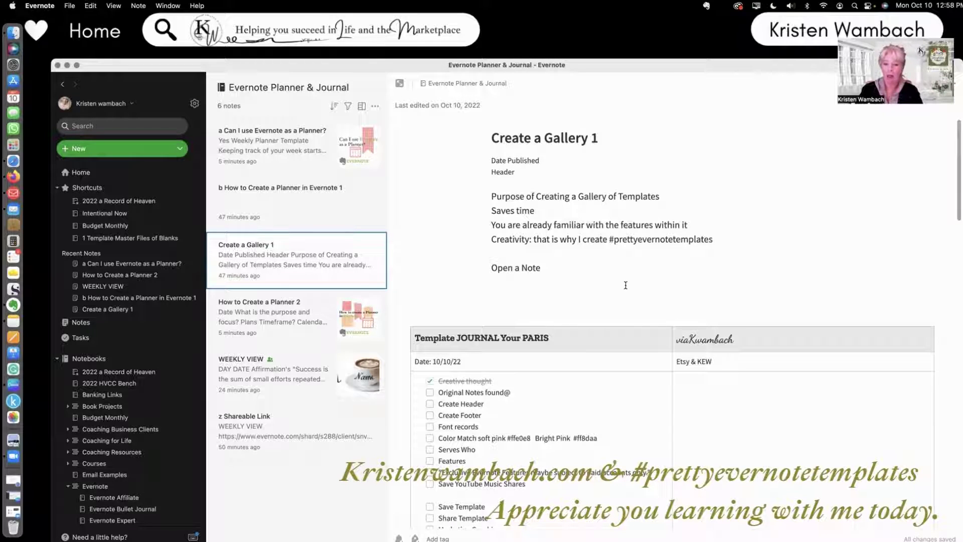
scroll(625, 285, "down", 3)
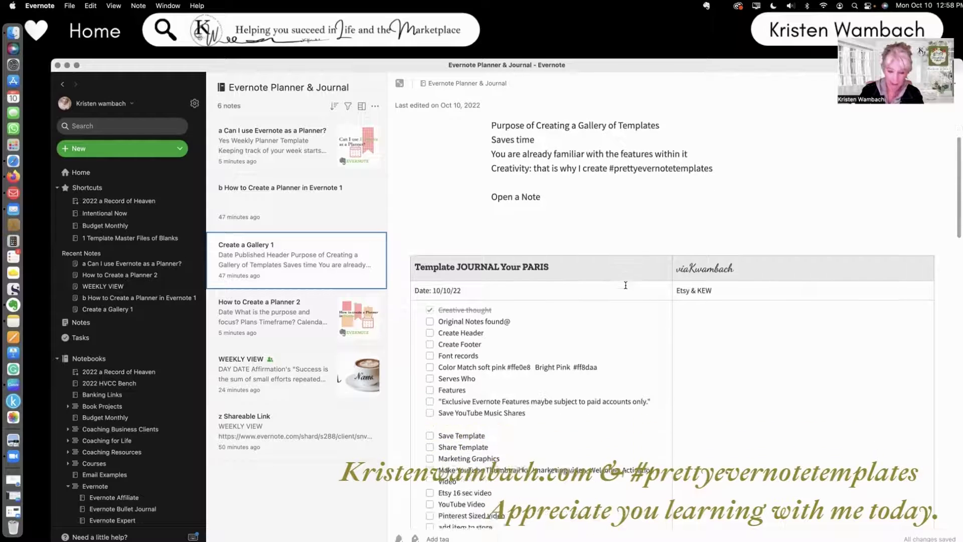
scroll(626, 285, "down", 2)
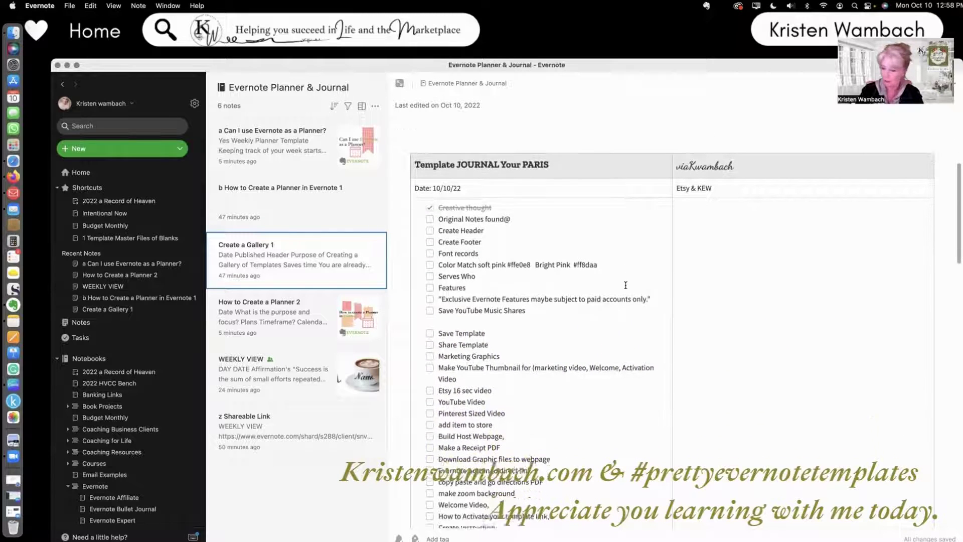
scroll(625, 285, "down", 4)
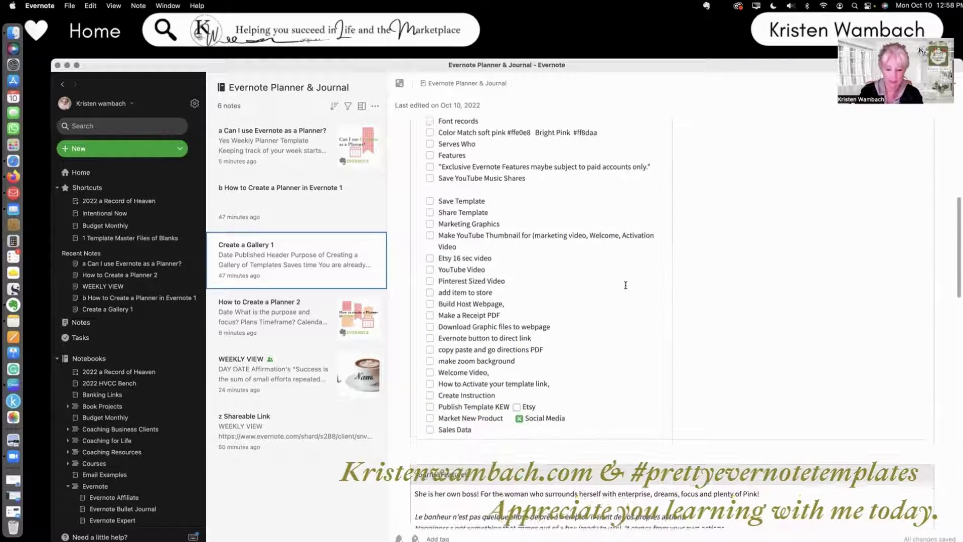
scroll(625, 285, "down", 3)
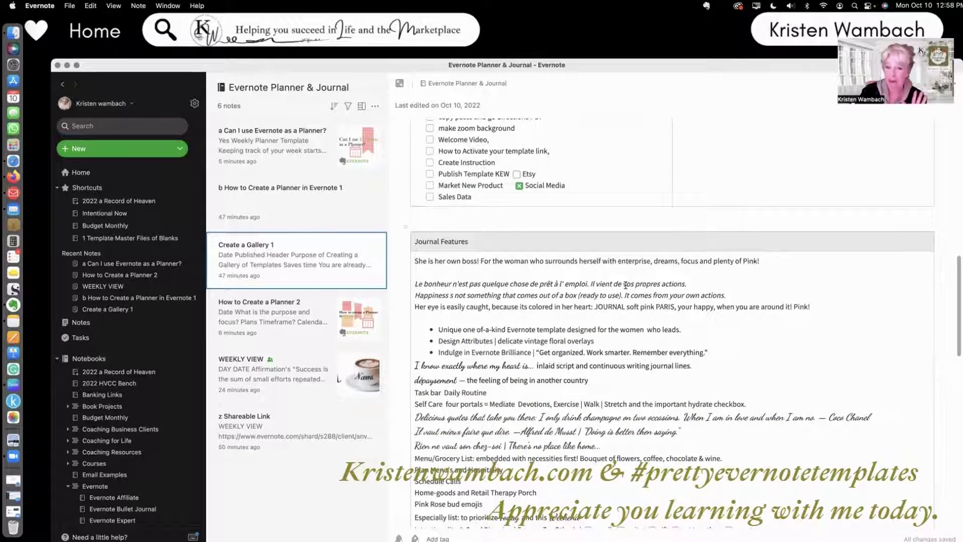
scroll(625, 285, "down", 10)
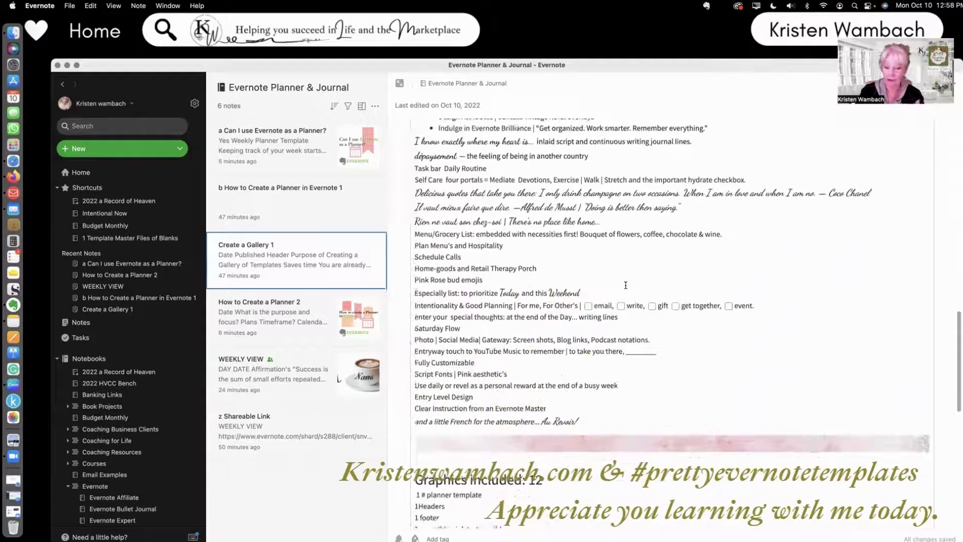
scroll(625, 285, "down", 5)
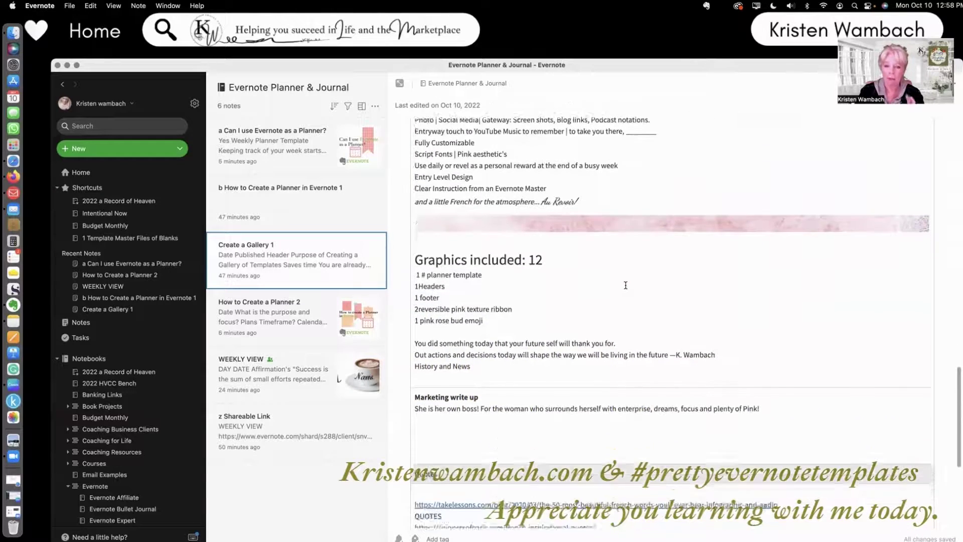
scroll(626, 285, "down", 4)
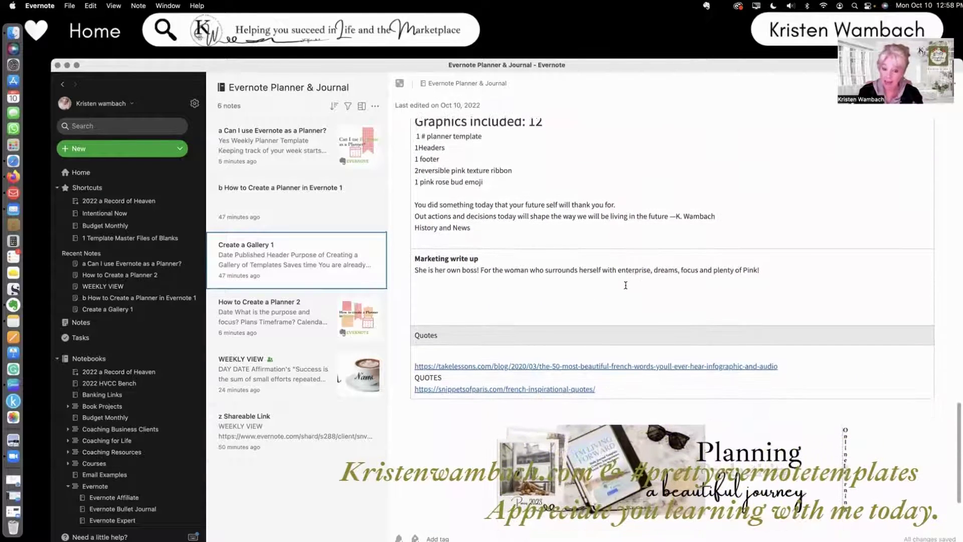
scroll(625, 285, "down", 2)
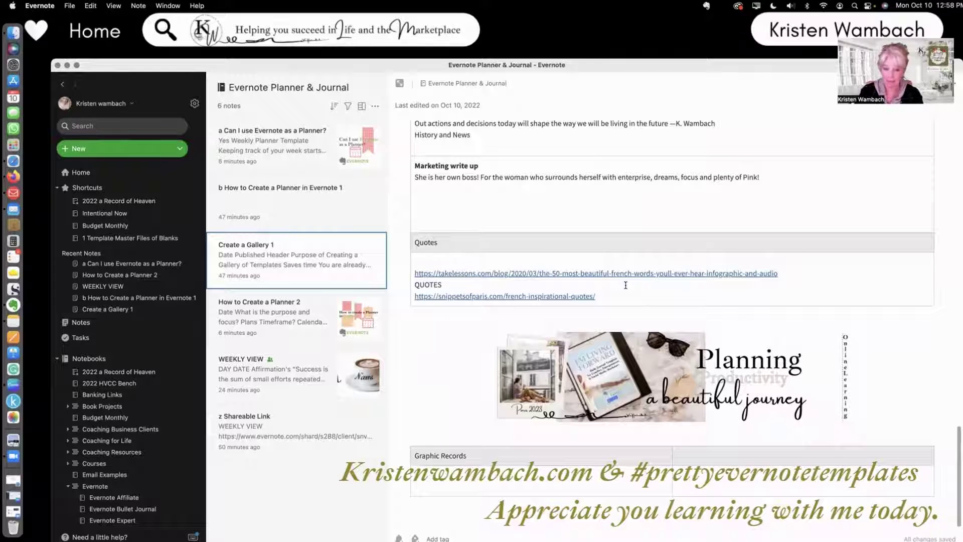
scroll(626, 285, "up", 15)
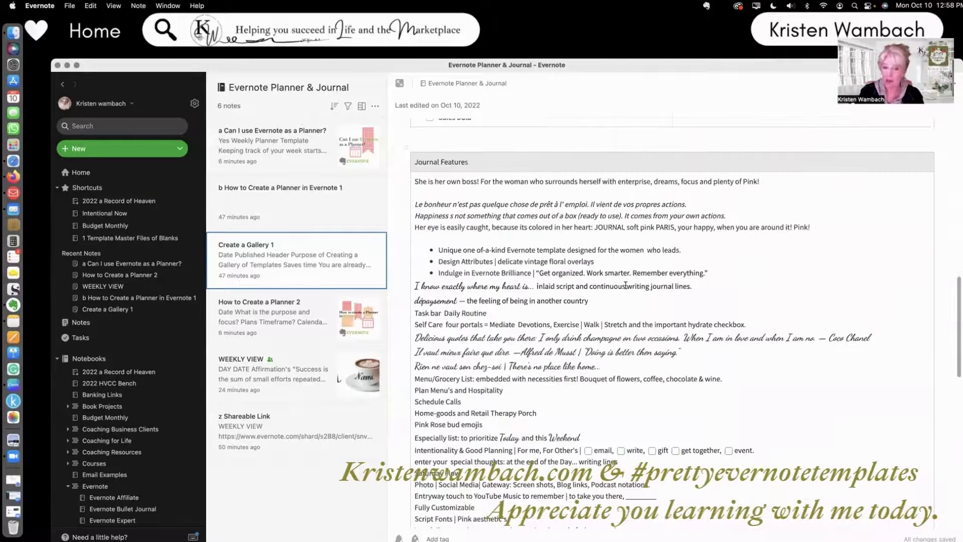
scroll(625, 285, "up", 8)
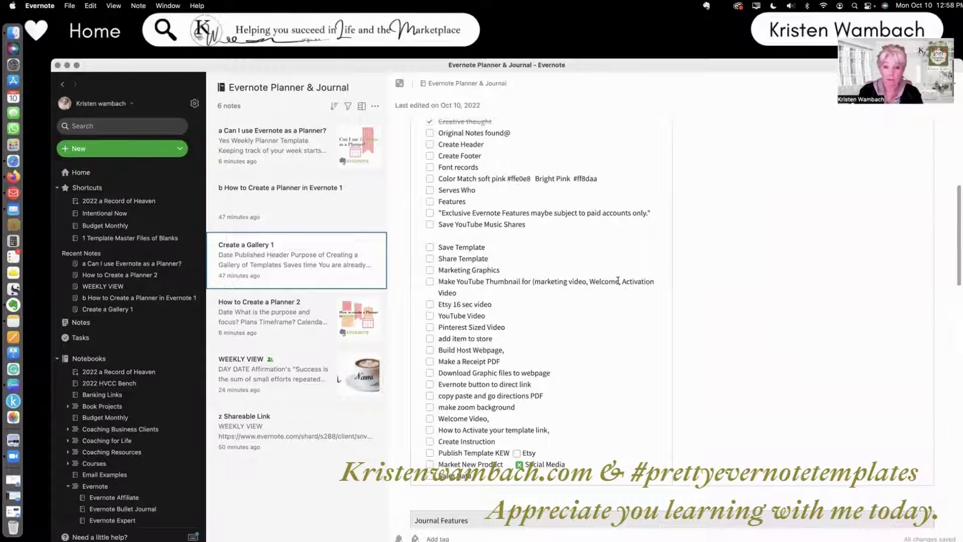
scroll(618, 280, "up", 6)
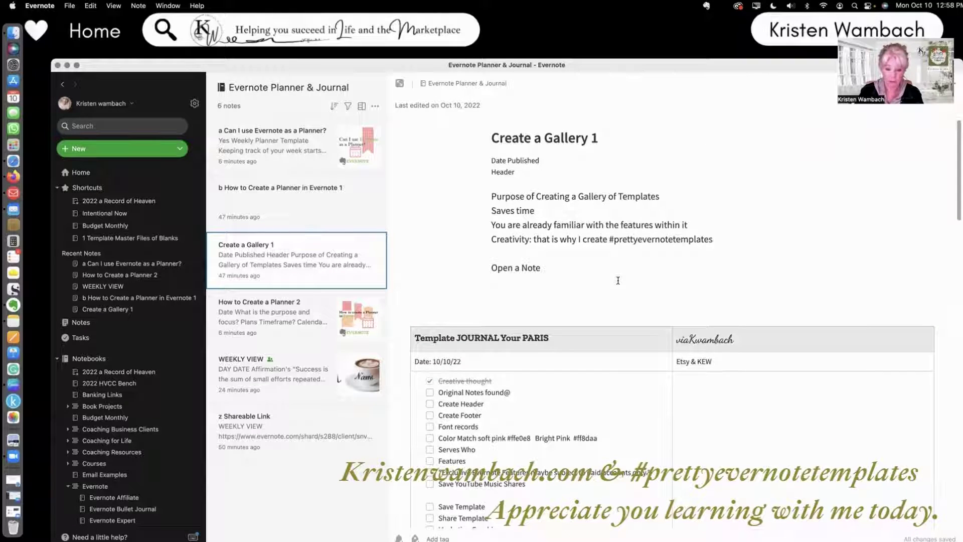
scroll(618, 280, "down", 4)
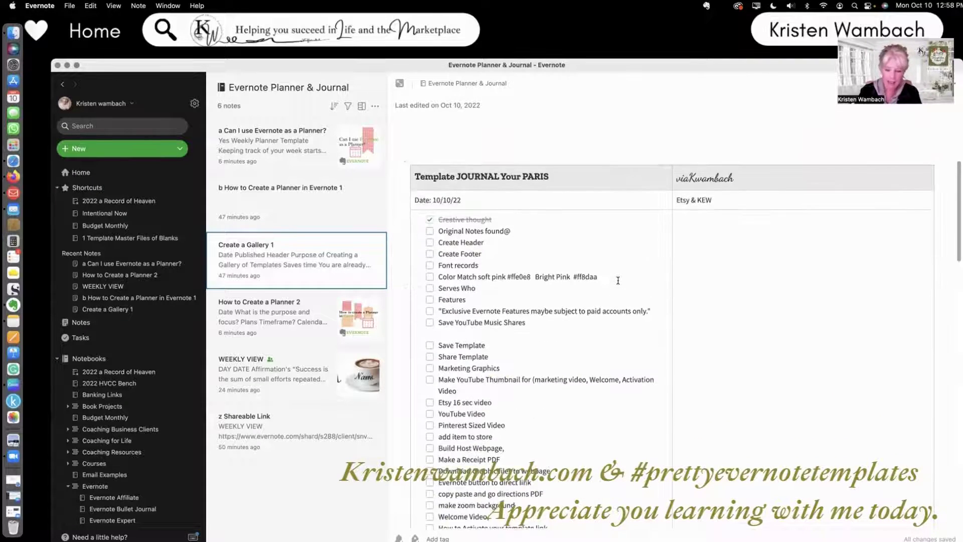
scroll(617, 281, "up", 1)
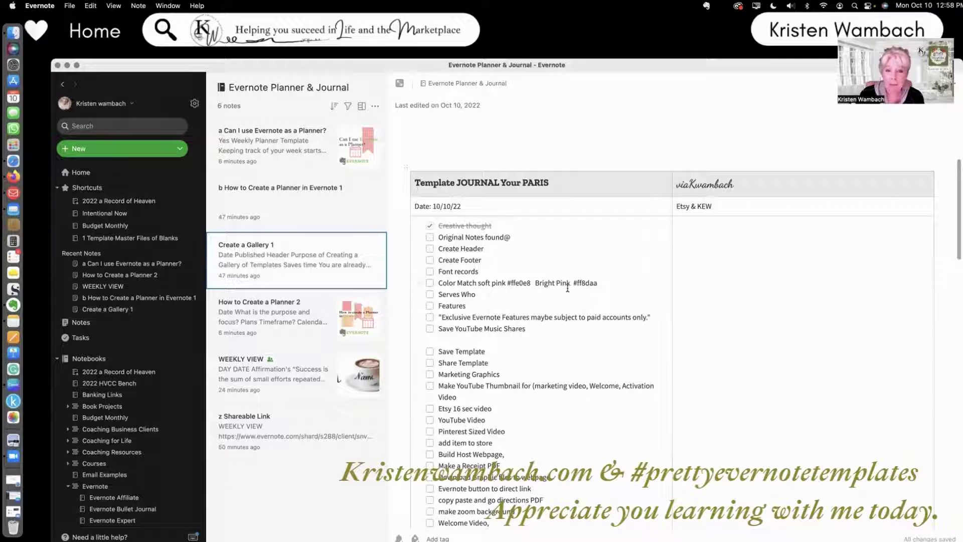
scroll(567, 289, "down", 15)
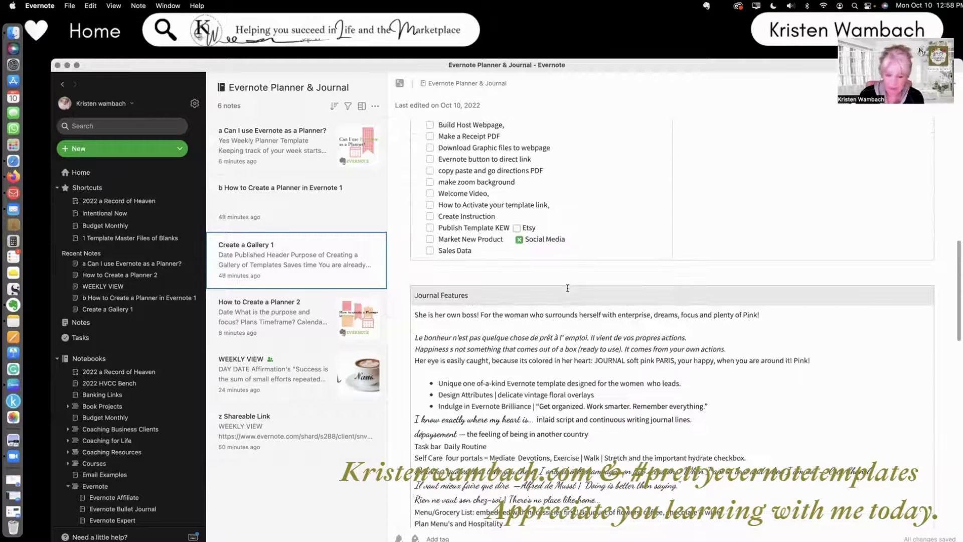
scroll(567, 288, "up", 15)
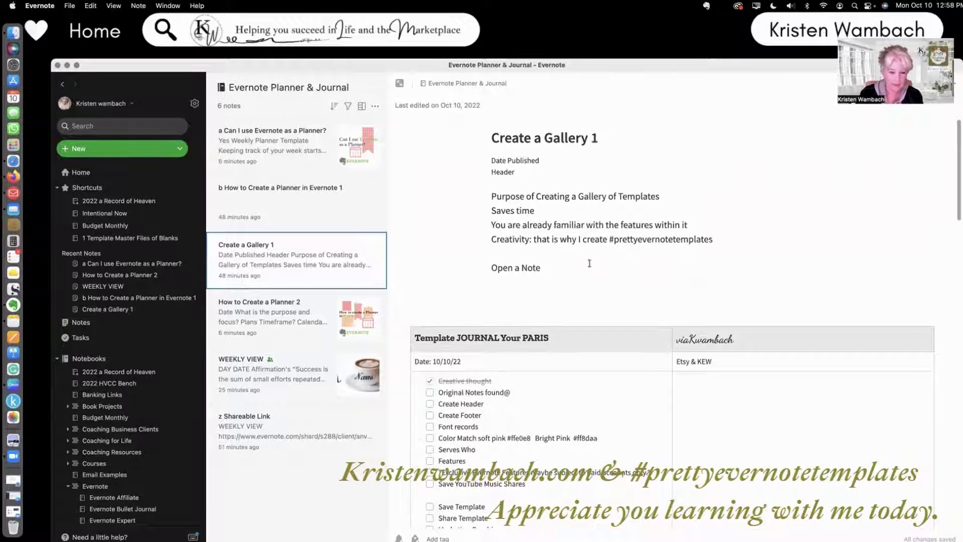
Open the "How to Create a Planner 2" note and review its planning outline, table and planner graphic.
left_click(295, 319)
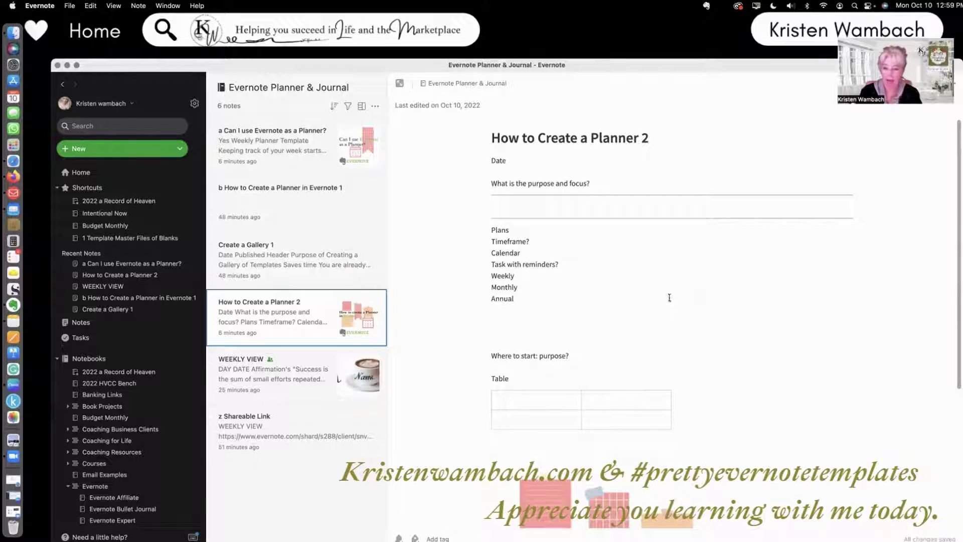
left_click_drag(682, 66, 646, 67)
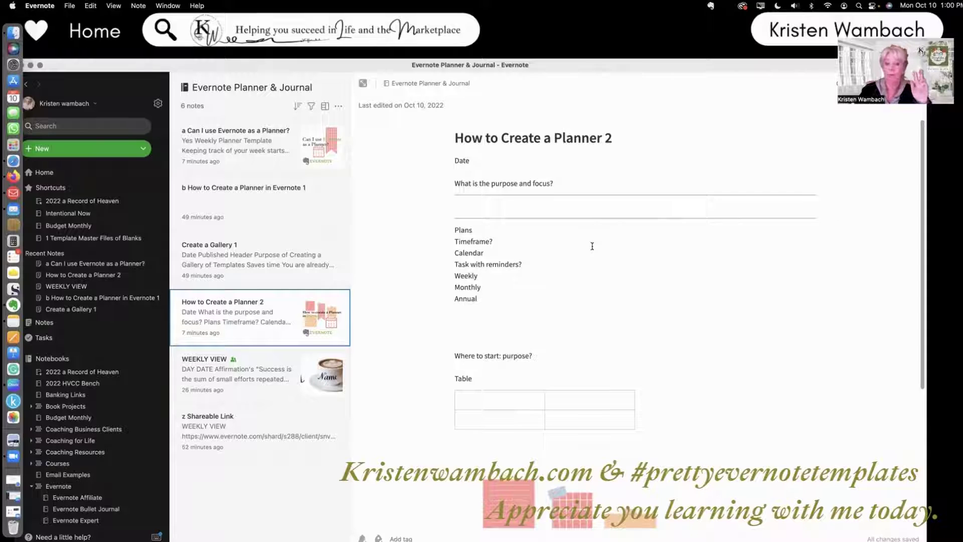
scroll(592, 246, "down", 1)
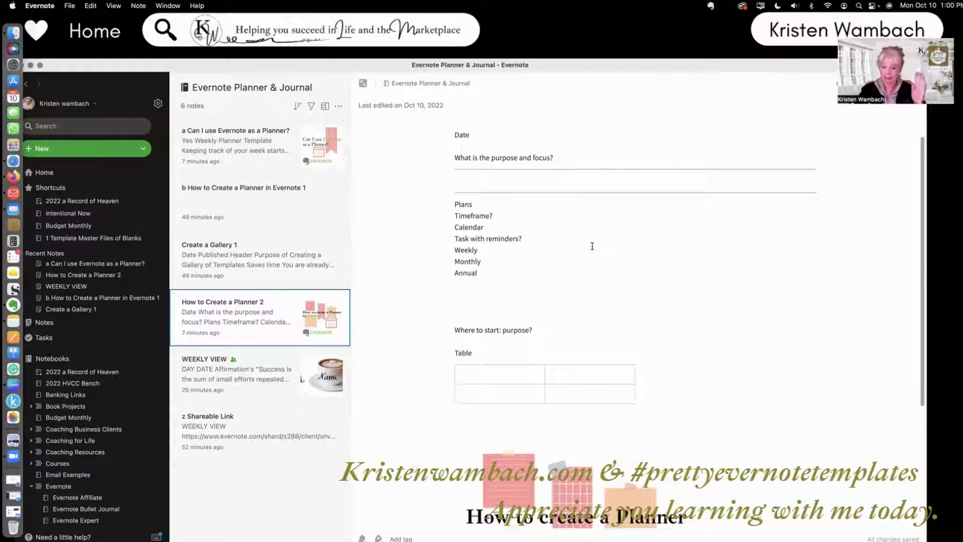
scroll(591, 246, "down", 2)
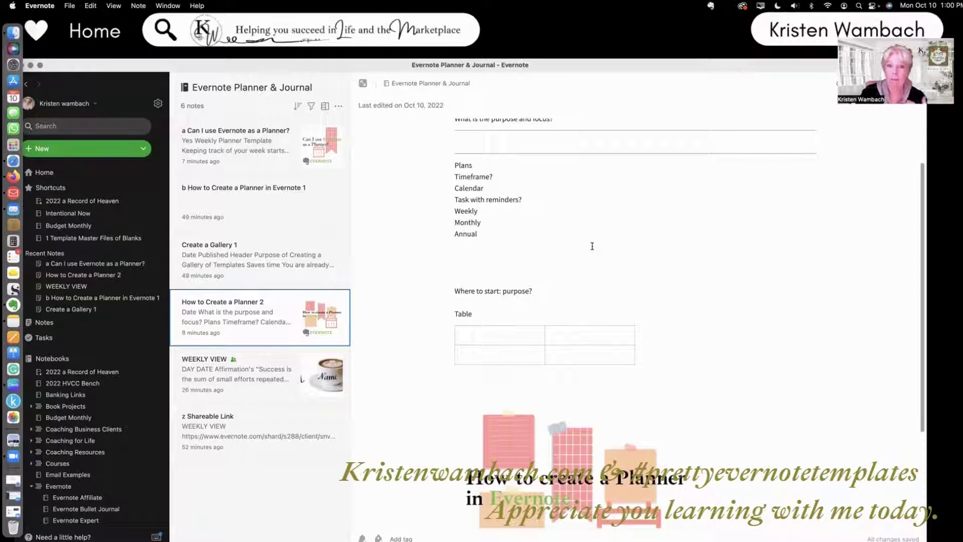
scroll(592, 246, "up", 3)
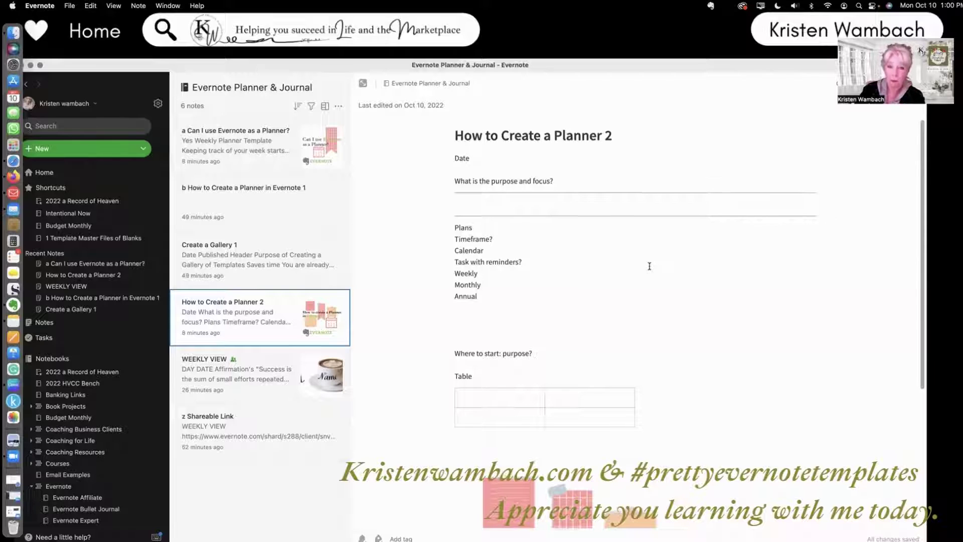
scroll(649, 265, "down", 5)
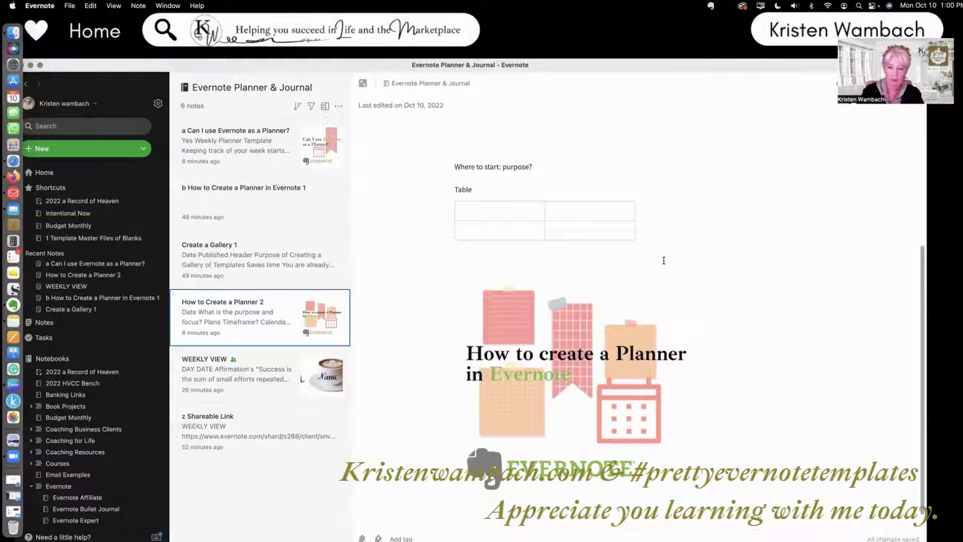
Add a blank line below "Where to start: purpose?" in the planner note.
scroll(657, 260, "up", 3)
left_click(538, 238)
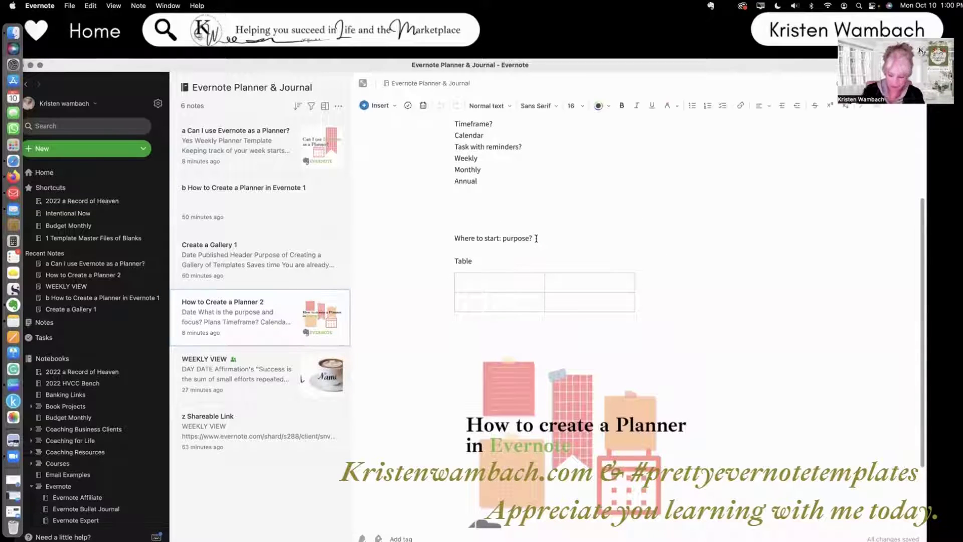
key("Return")
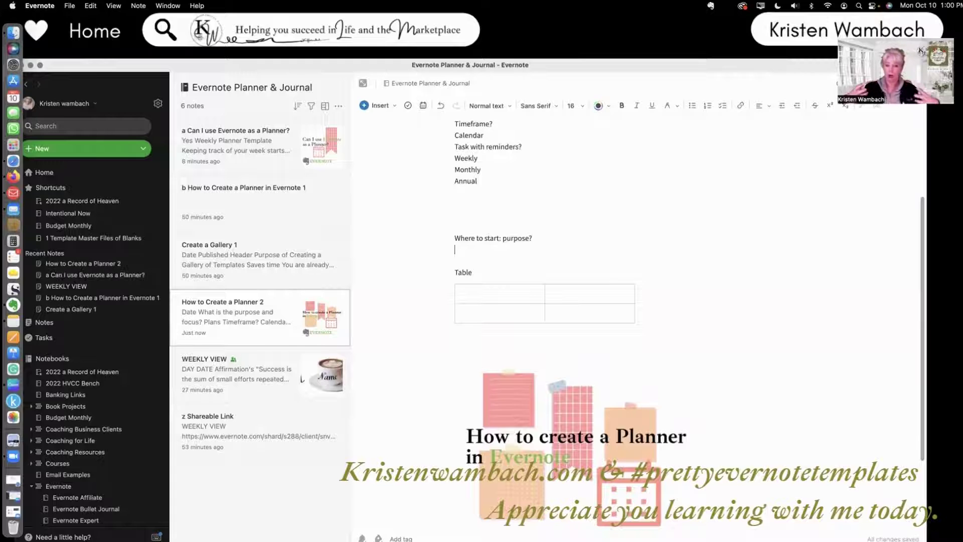
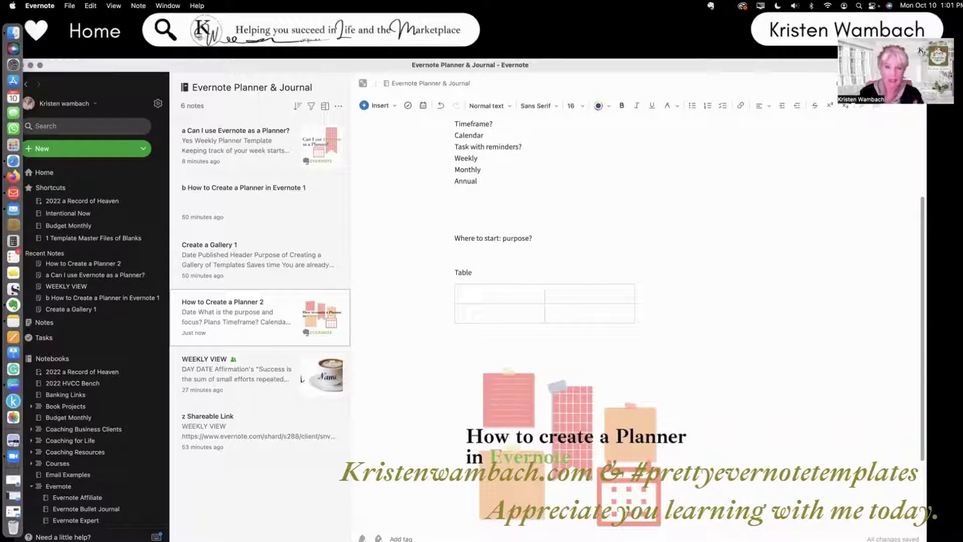
Check which content types can be inserted into the note, including the table option, without inserting anything.
left_click(487, 292)
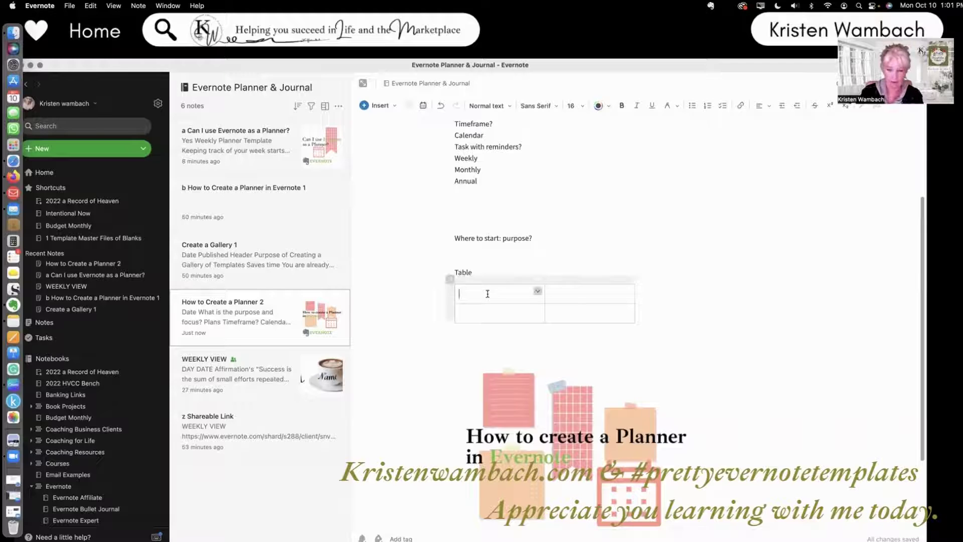
left_click(365, 108)
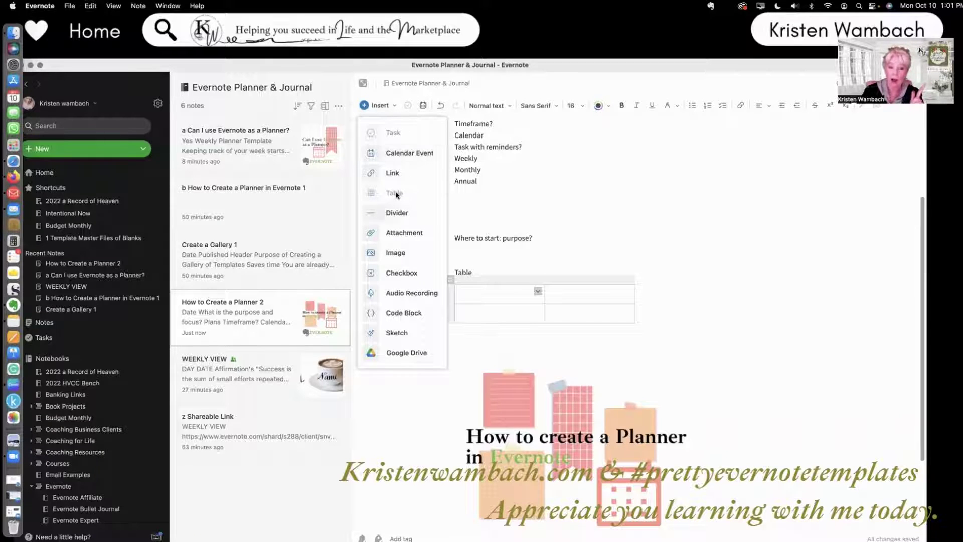
left_click(608, 203)
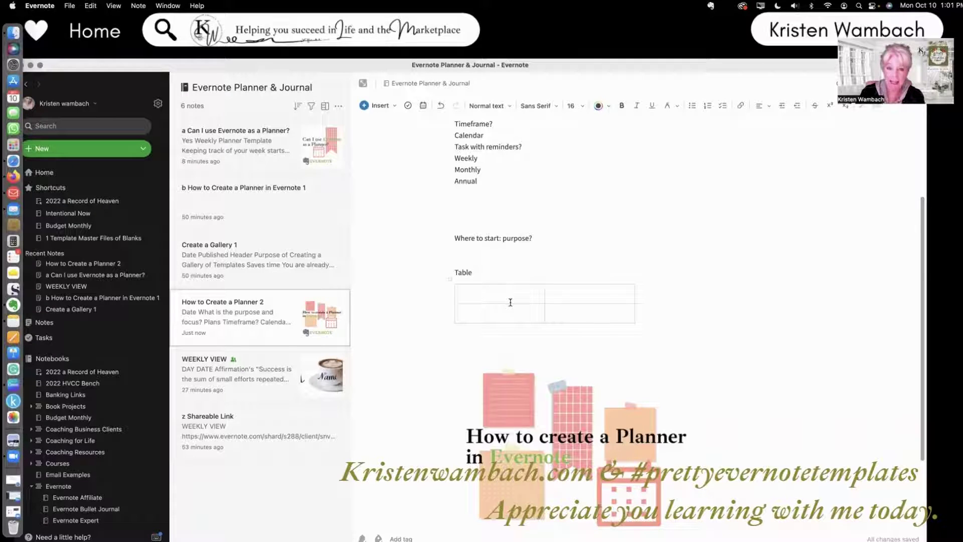
Enter "Purpose" in the first cell of the two-by-two table.
left_click(476, 294)
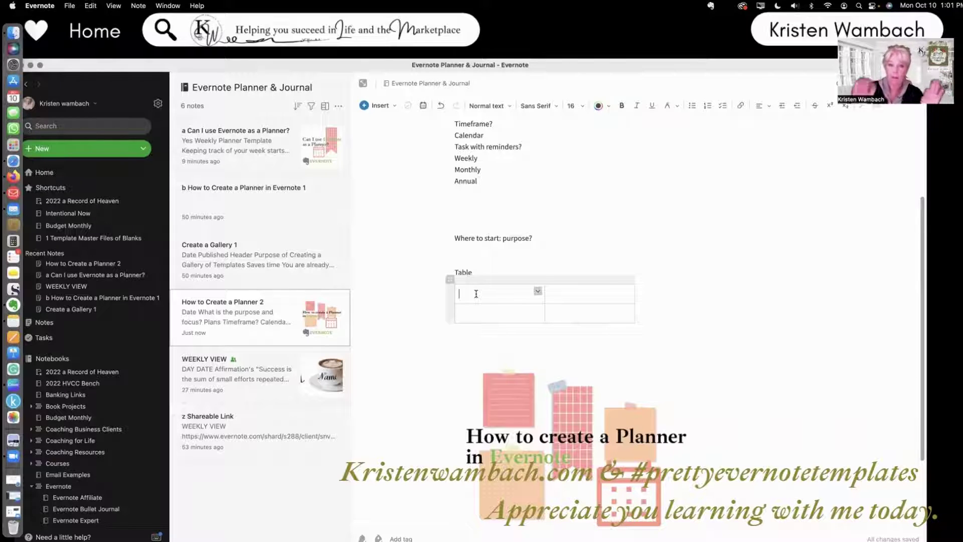
type("Purpose")
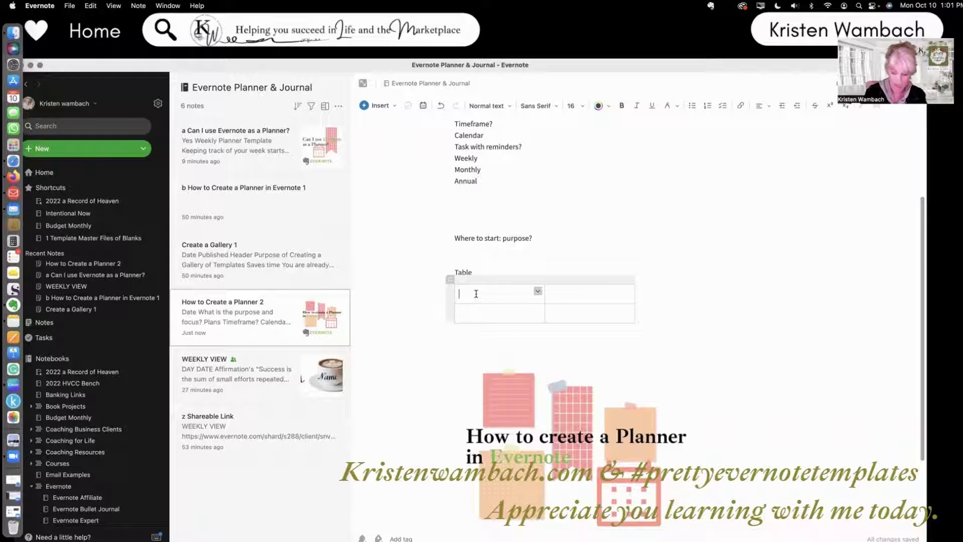
Enter "Focus" as the table's second header and fill the row below with "Grocery List" and "Save time and money".
left_click(564, 298)
type("Focus")
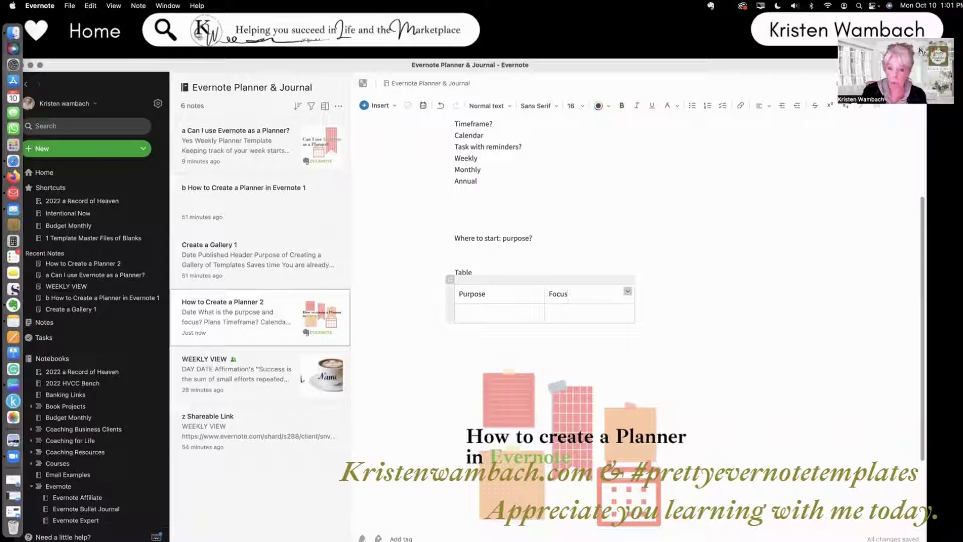
left_click(478, 314)
type("Grocery L")
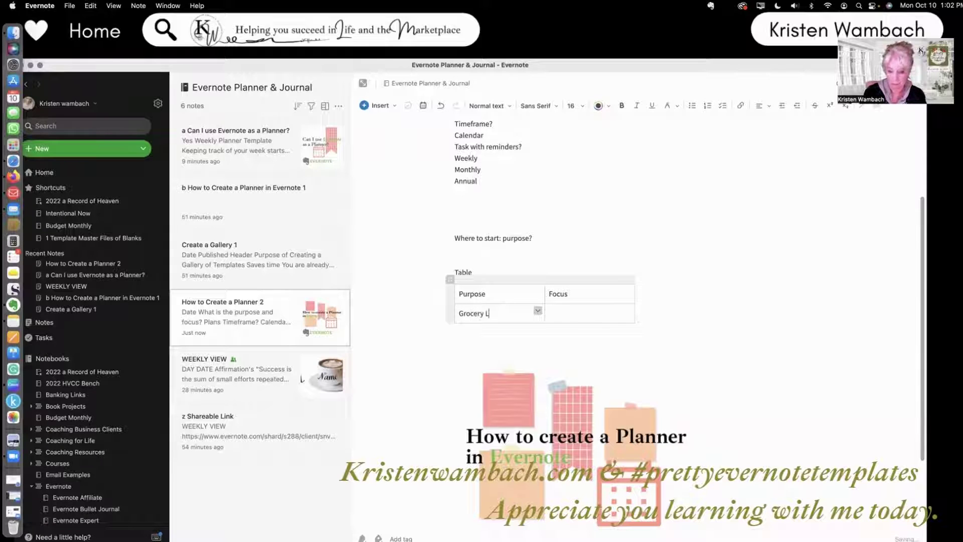
type("ist")
left_click(570, 315)
type("Save")
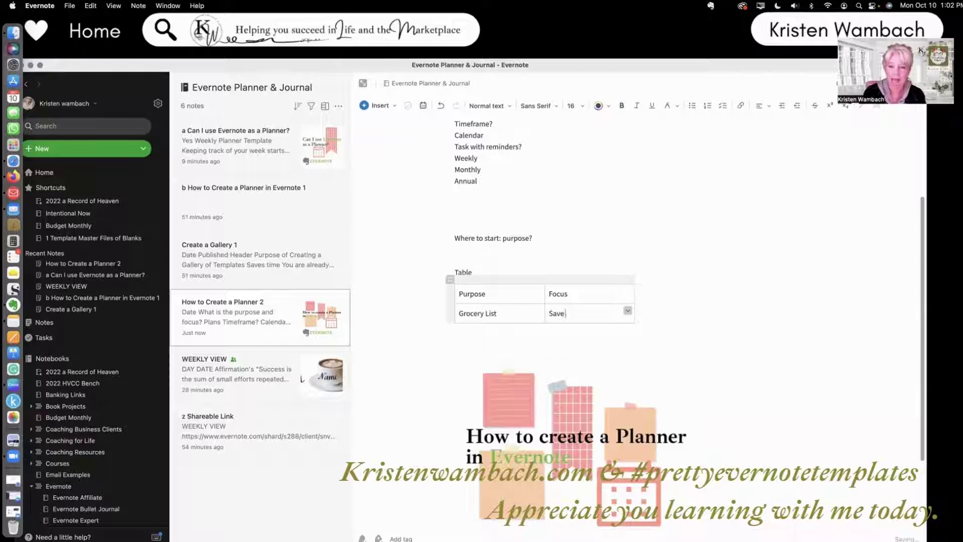
type(" time and mon")
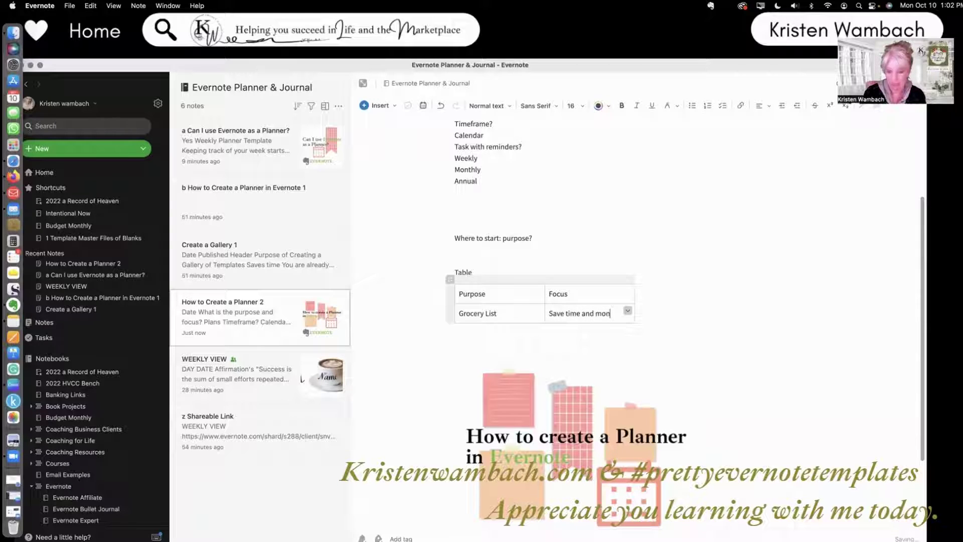
type("ey")
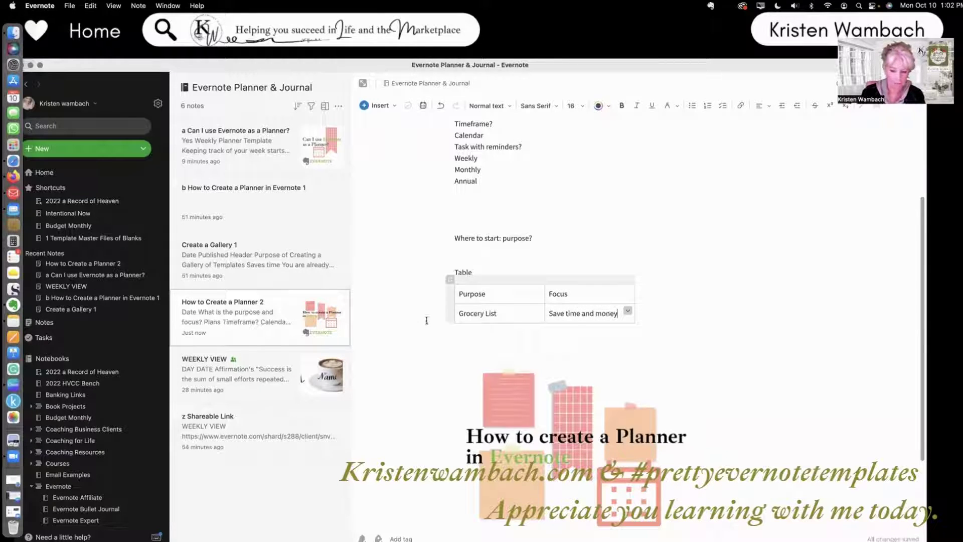
Add three empty rows to the table below the "Grocery List" row.
mouse_move(445, 324)
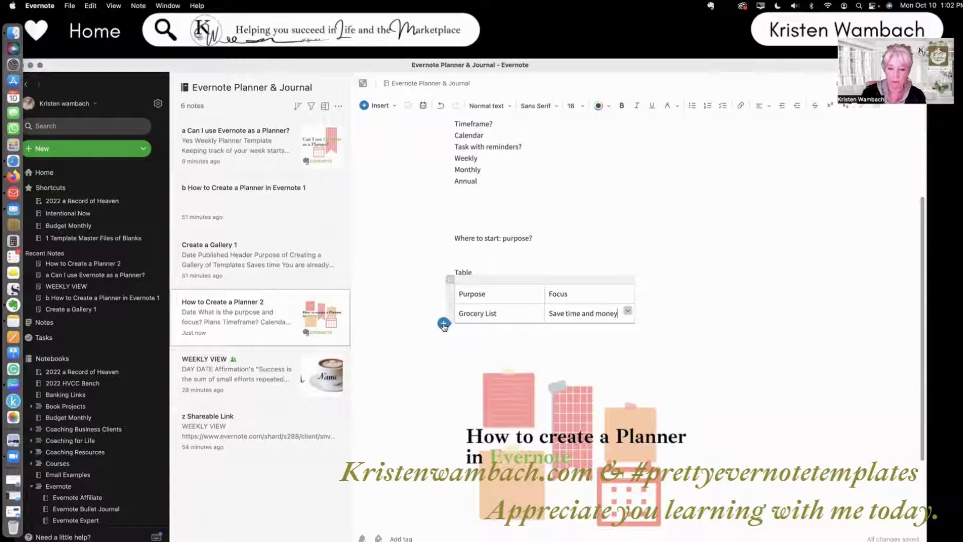
left_click(444, 324)
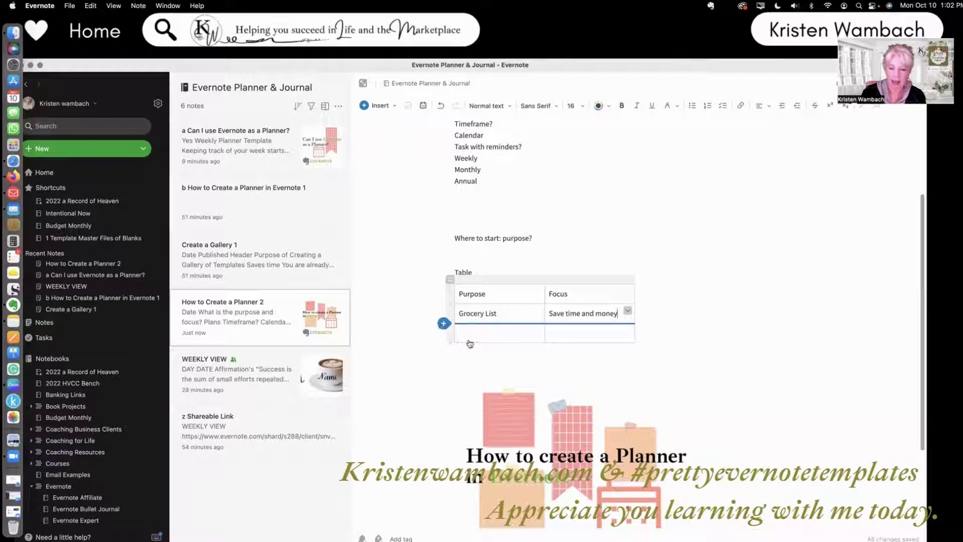
left_click(444, 343)
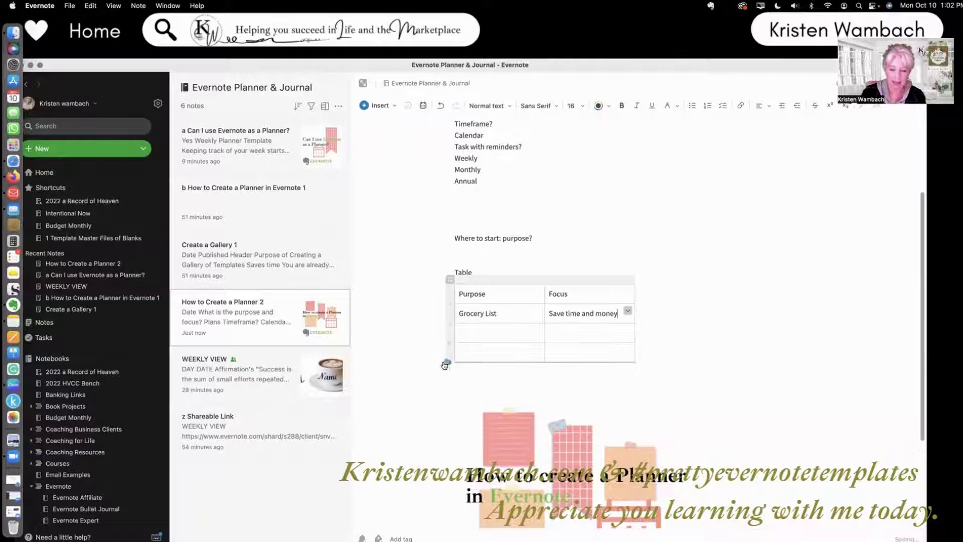
left_click(444, 362)
left_click(469, 353)
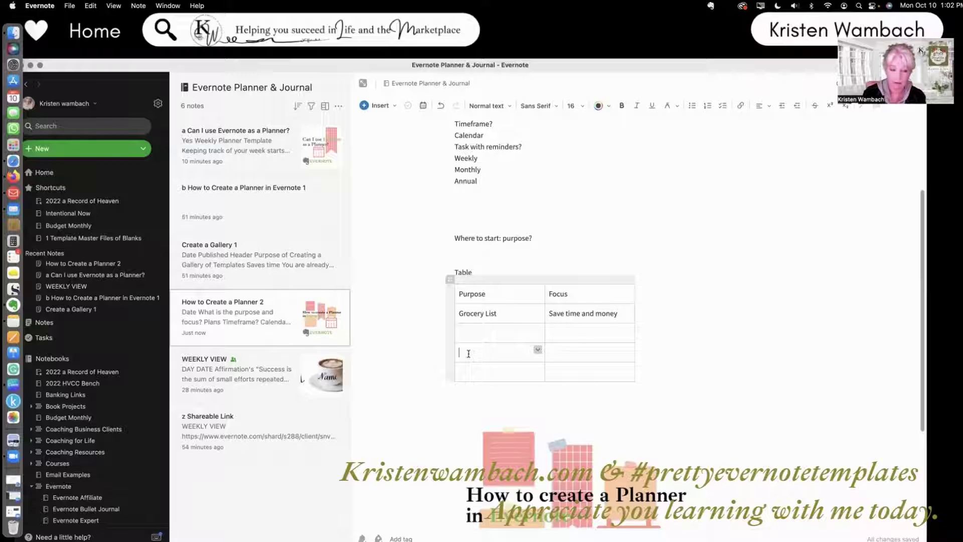
left_click(400, 246)
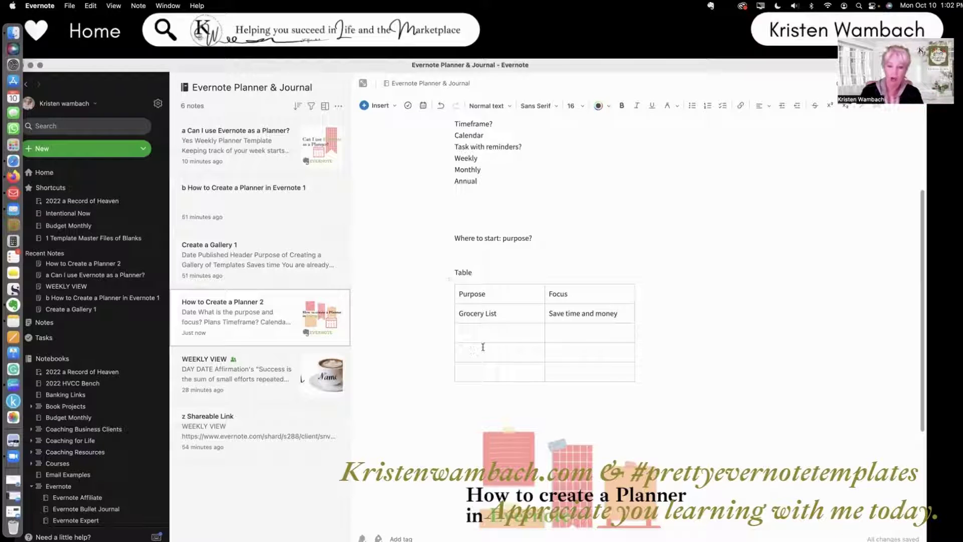
left_click(432, 338)
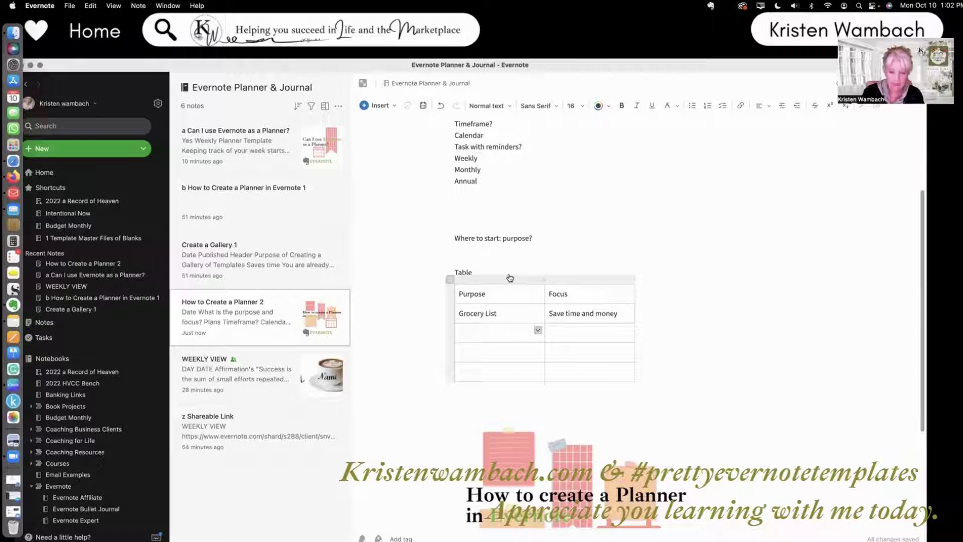
Copy the whole Purpose/Focus table and paste the duplicate directly below it, above the planner graphic.
mouse_move(451, 287)
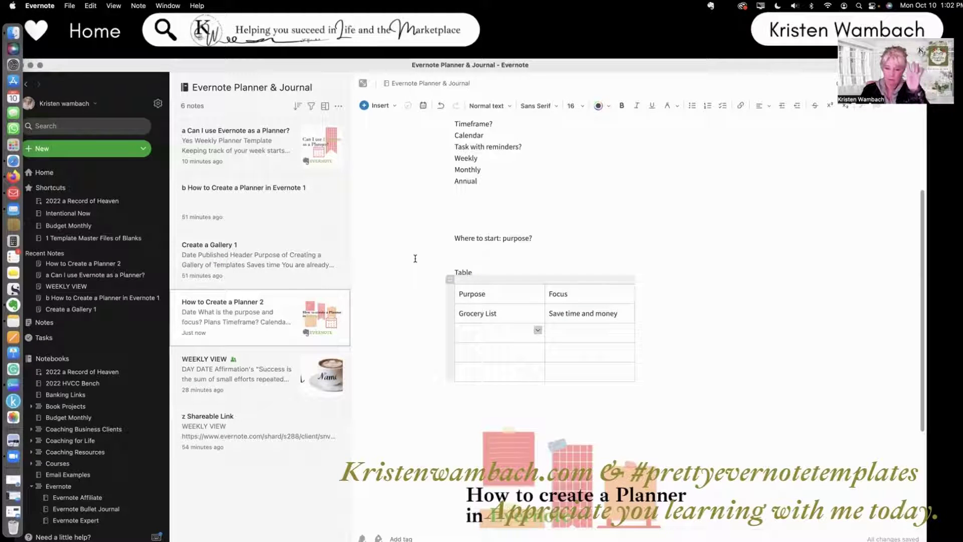
left_click(449, 279)
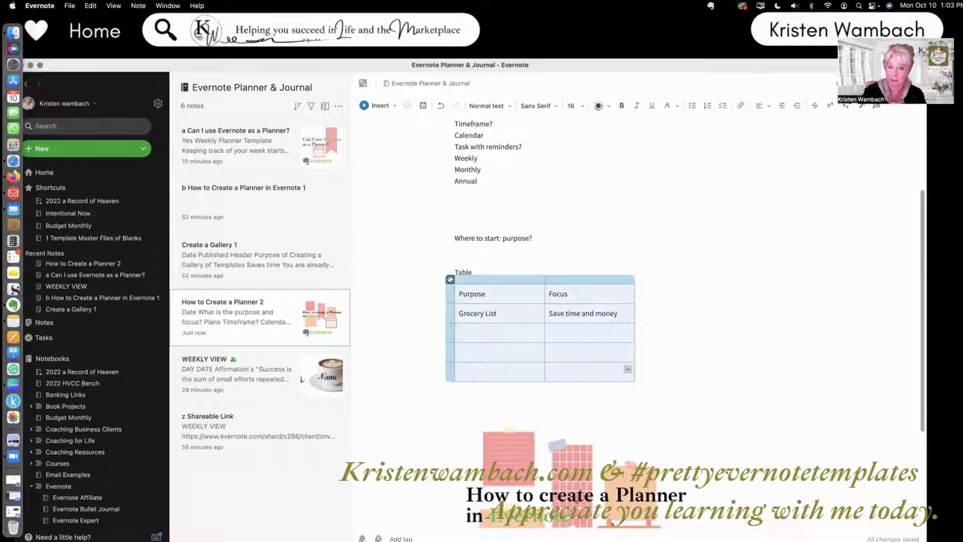
left_click(521, 301)
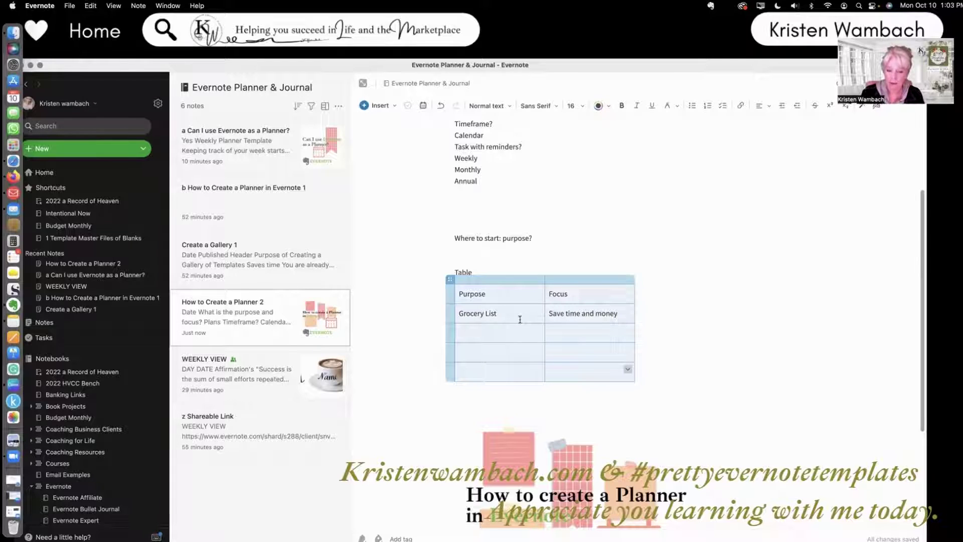
right_click(520, 319)
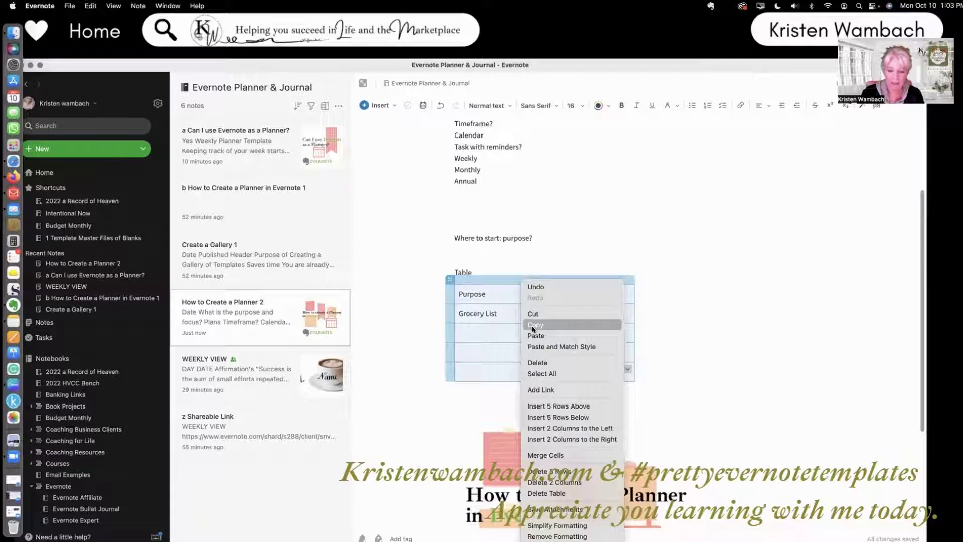
left_click(532, 326)
left_click(456, 397)
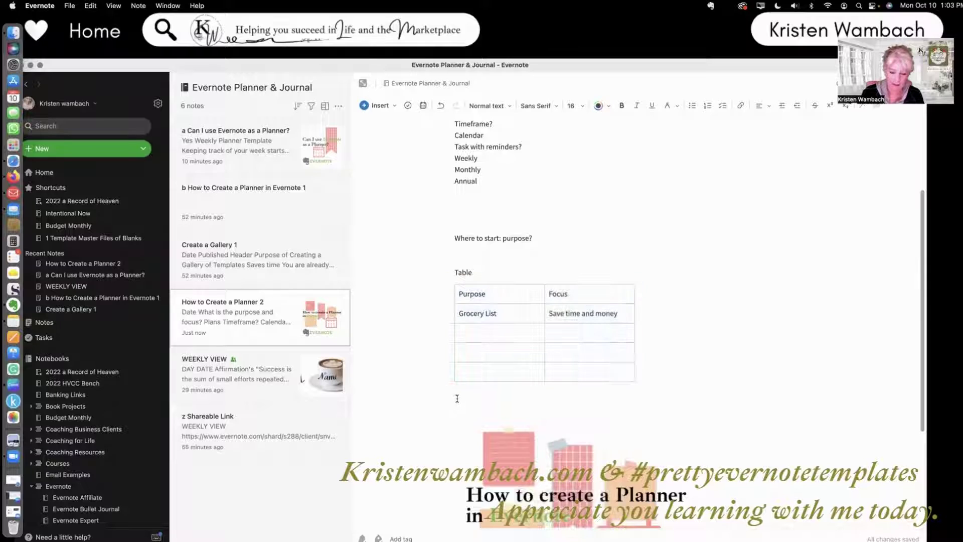
right_click(456, 399)
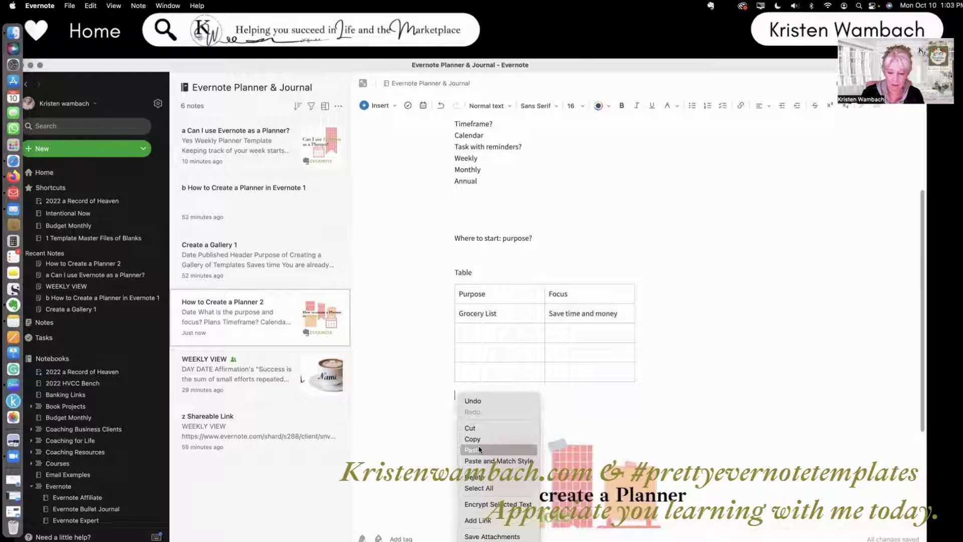
left_click(480, 449)
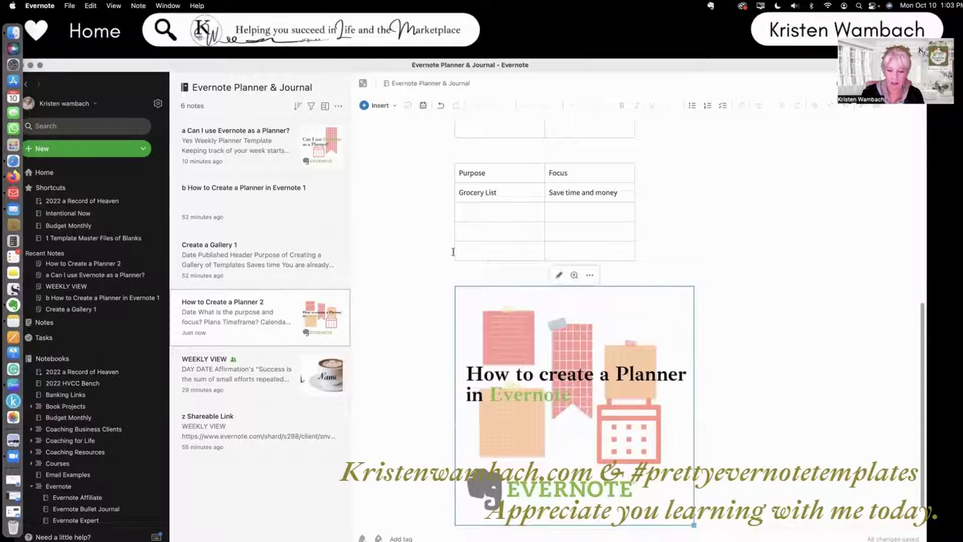
scroll(456, 243, "up", 3)
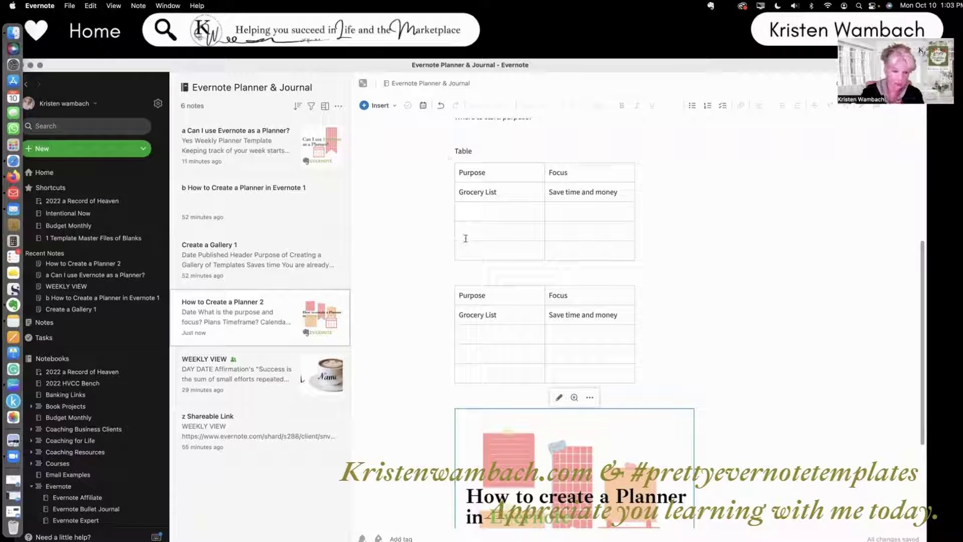
Open the "WEEKLY VIEW" note and add "#prettyevernotetemplates" on the line above the DAY and DATE labels.
left_click(252, 377)
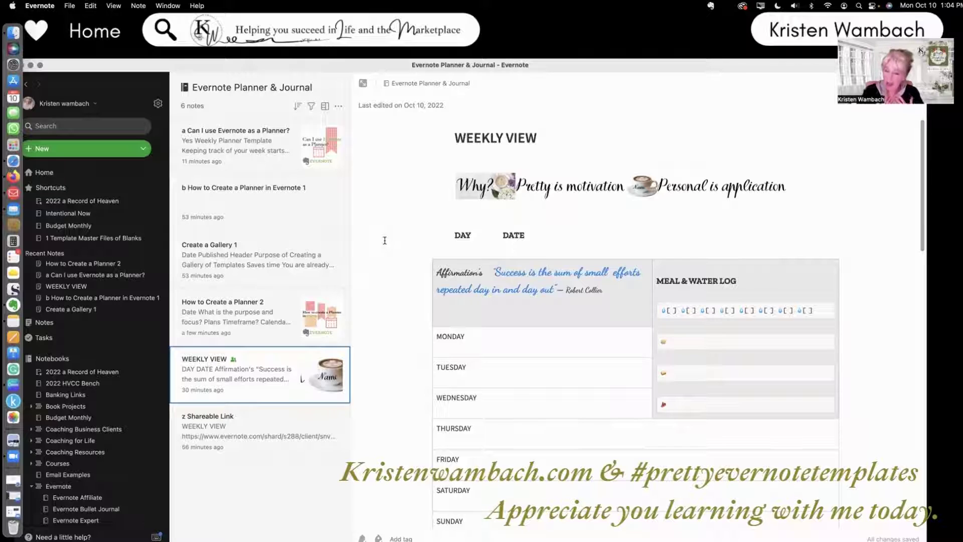
left_click(457, 217)
type("#p")
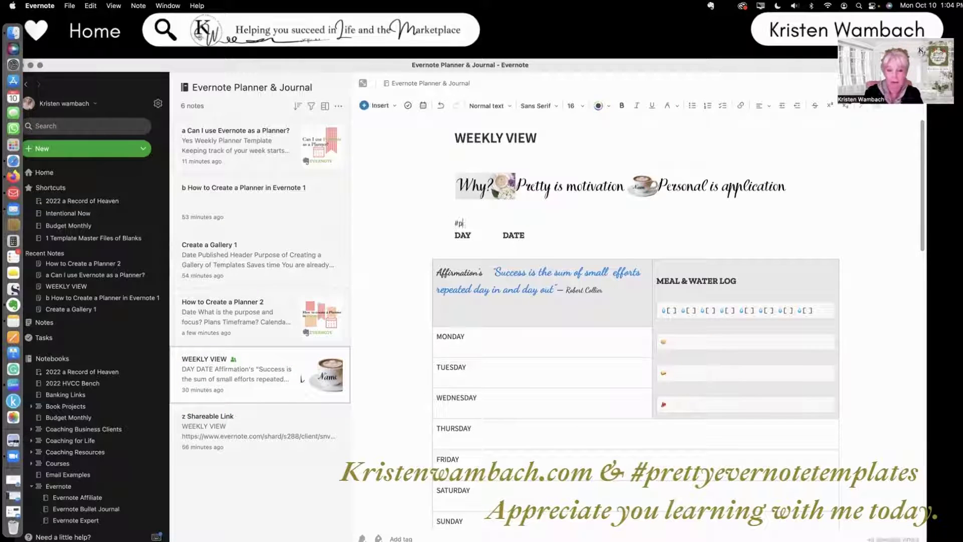
type("rettyevern")
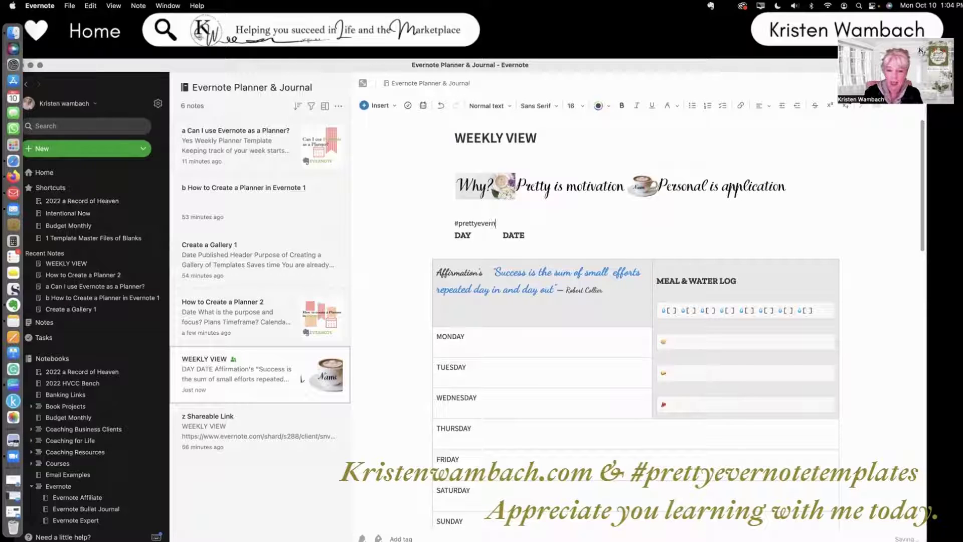
type("otetemp")
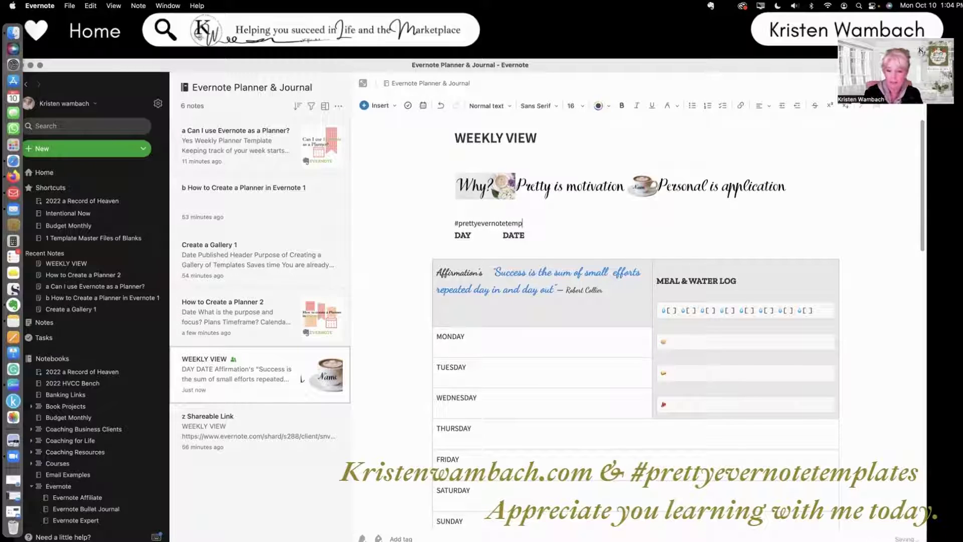
type("lates")
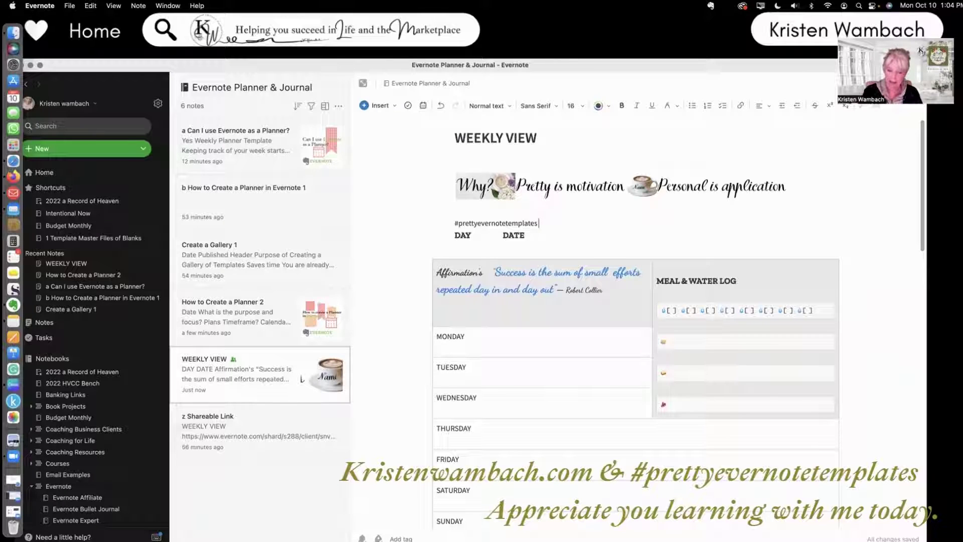
left_click_drag(540, 223, 443, 222)
left_click(431, 225)
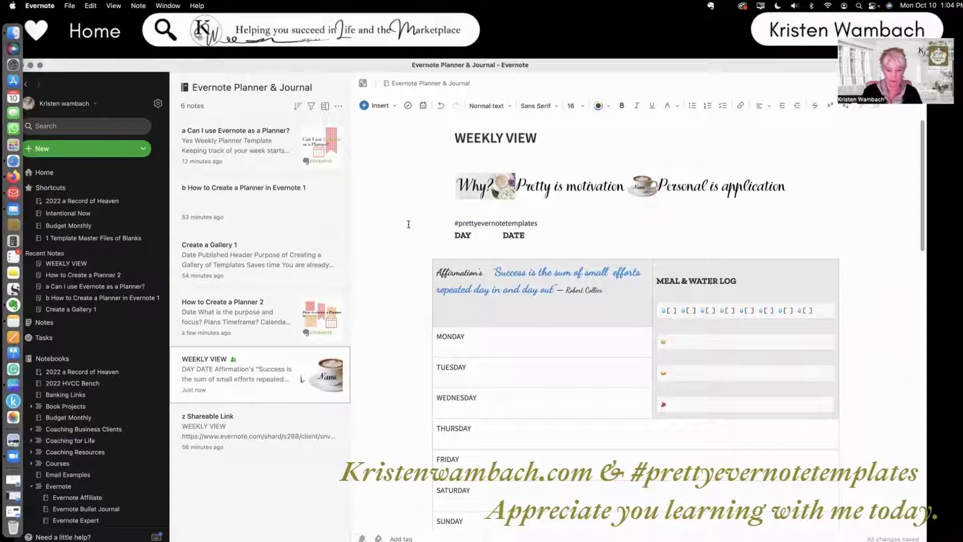
Review the weekly template's sections, from the weekday table through the reviews, gratitude journal and meal clips to the closing weekly questions.
scroll(408, 224, "down", 5)
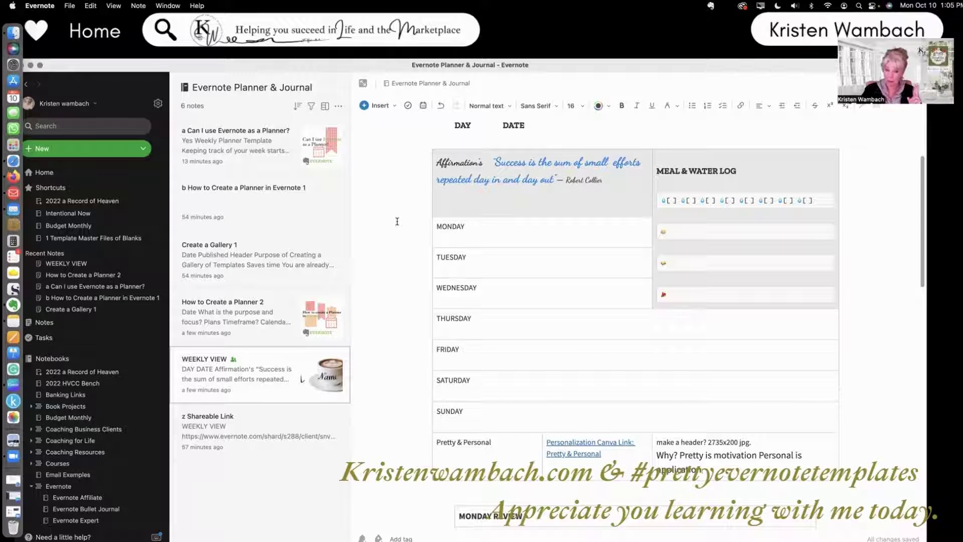
scroll(396, 221, "down", 2)
scroll(396, 221, "down", 5)
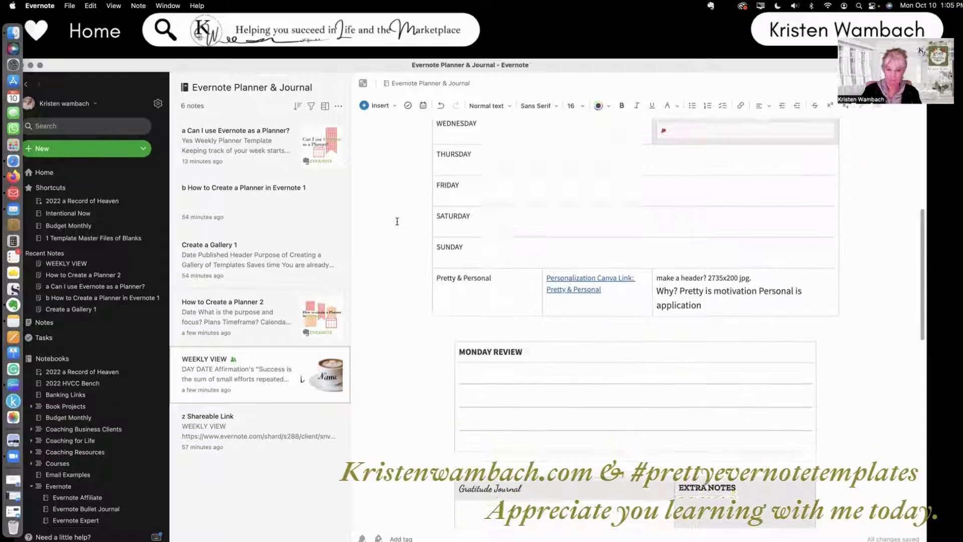
scroll(397, 221, "up", 11)
scroll(396, 221, "down", 10)
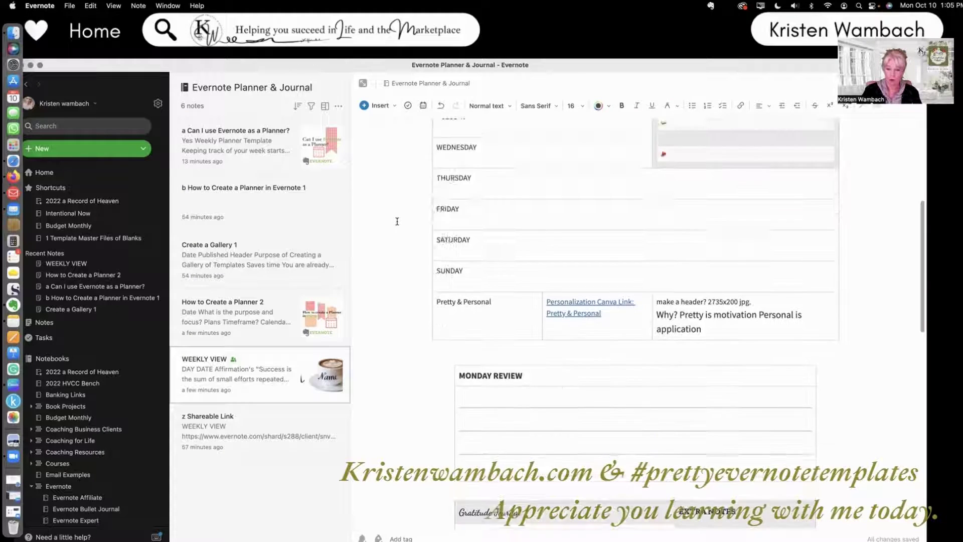
scroll(396, 221, "down", 7)
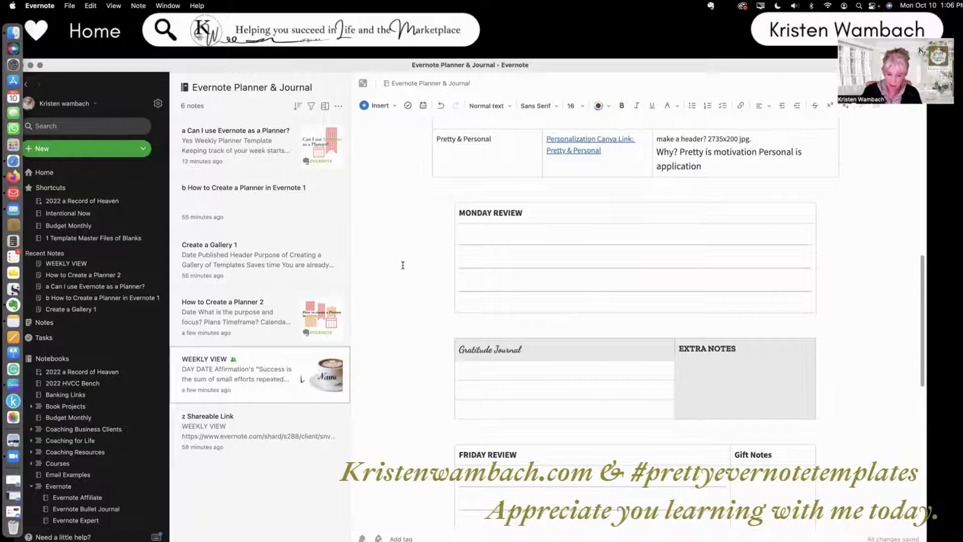
scroll(402, 264, "down", 4)
scroll(402, 265, "down", 2)
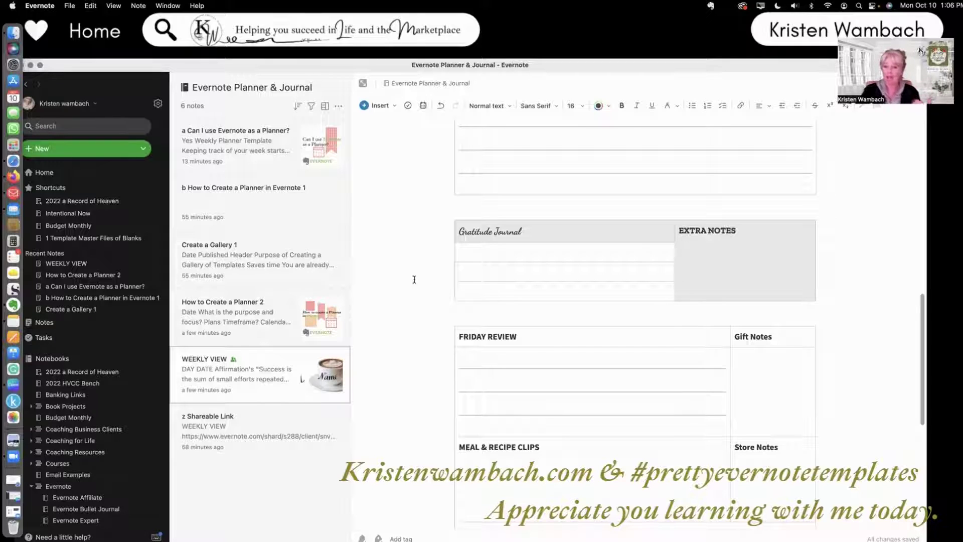
scroll(413, 279, "down", 5)
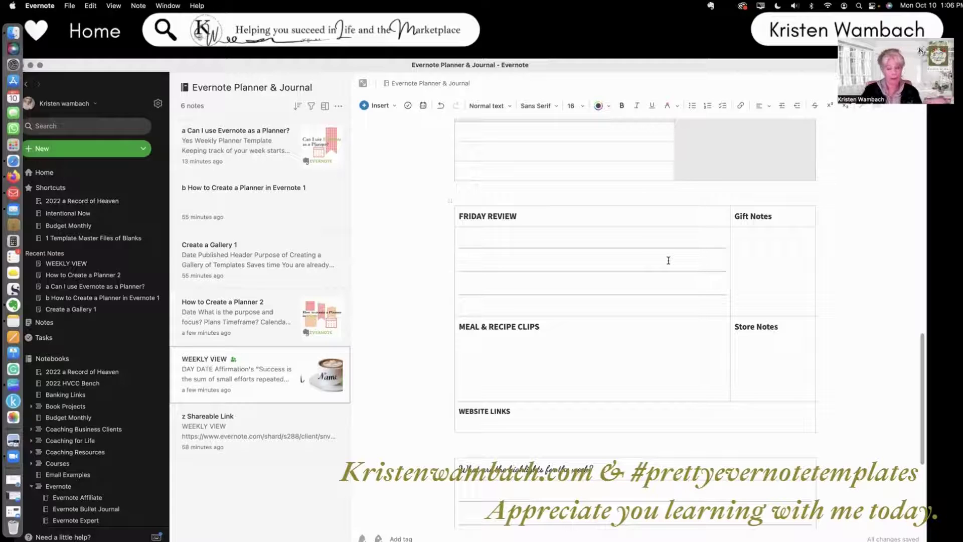
scroll(647, 360, "down", 3)
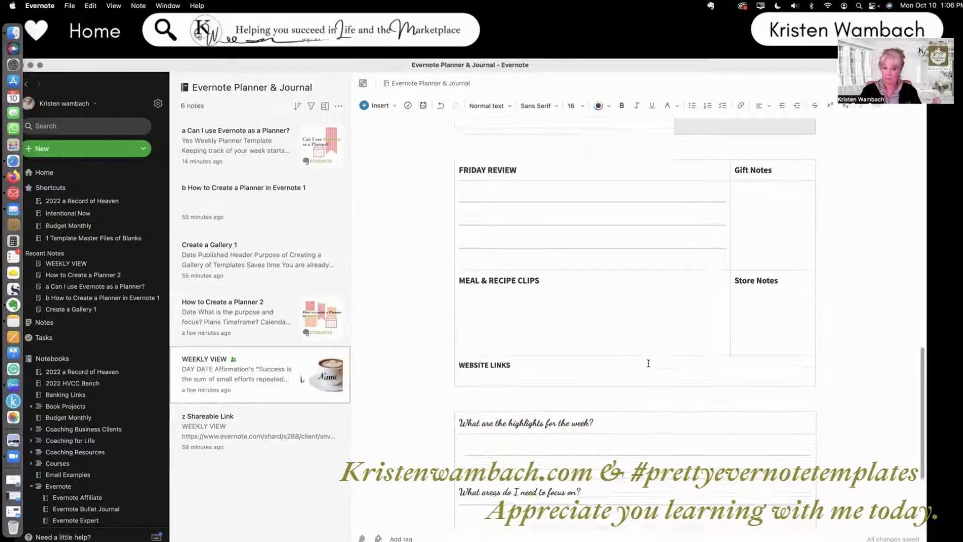
scroll(567, 263, "down", 1)
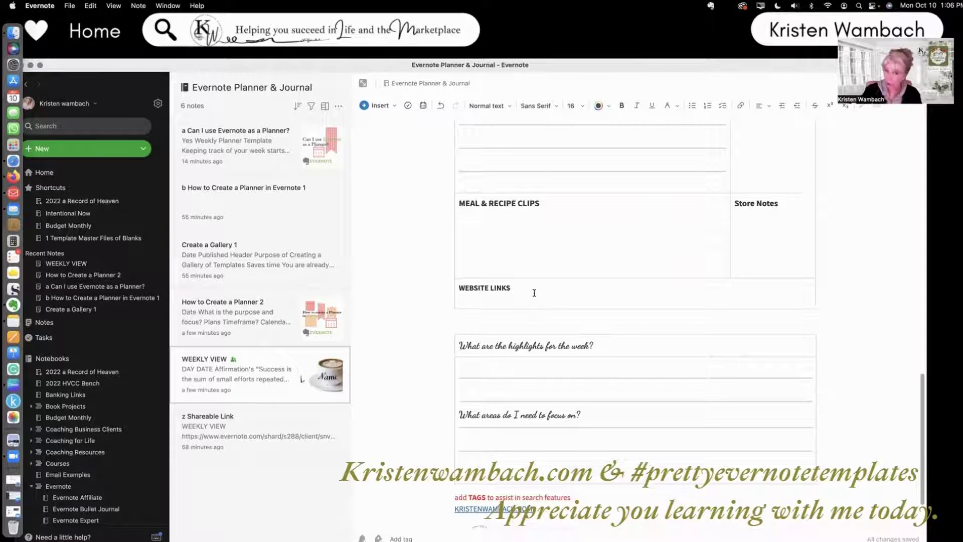
scroll(534, 292, "down", 2)
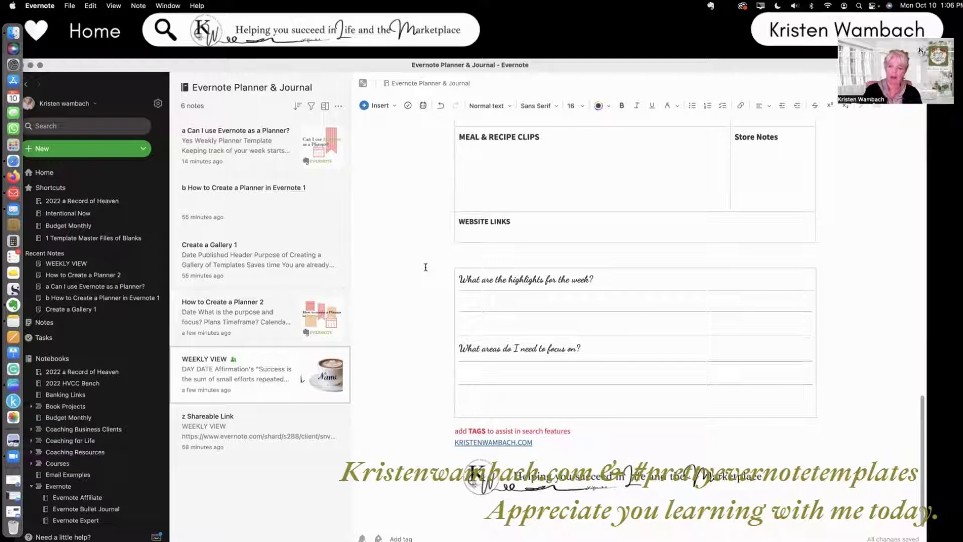
scroll(441, 256, "up", 1)
scroll(440, 256, "up", 15)
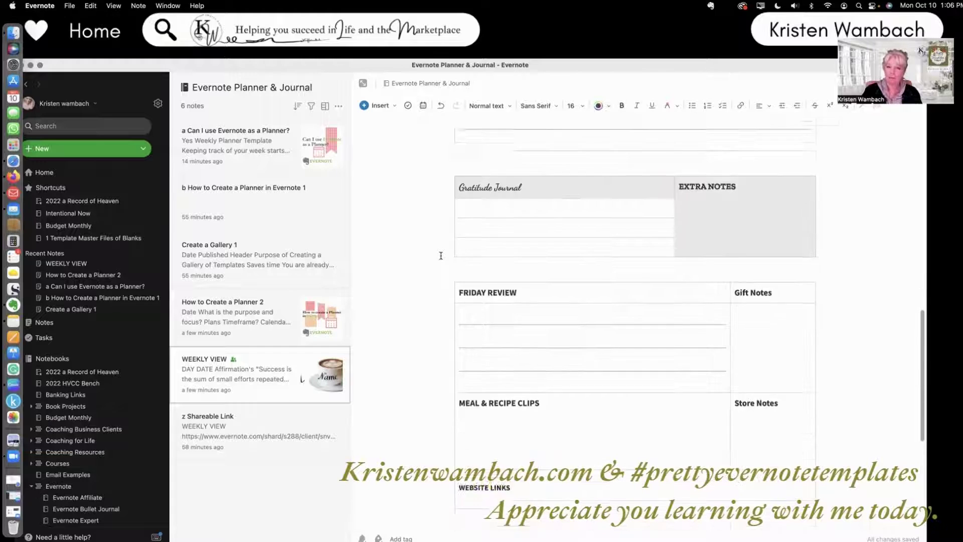
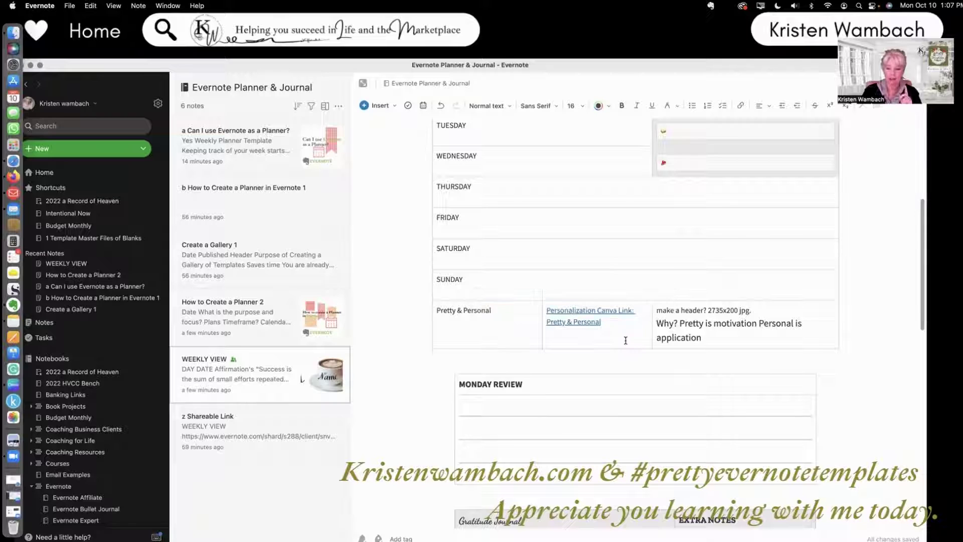
Review the WEEKLY VIEW note from its header and weekday table to the Pretty & Personal row and Monday review.
scroll(625, 340, "up", 5)
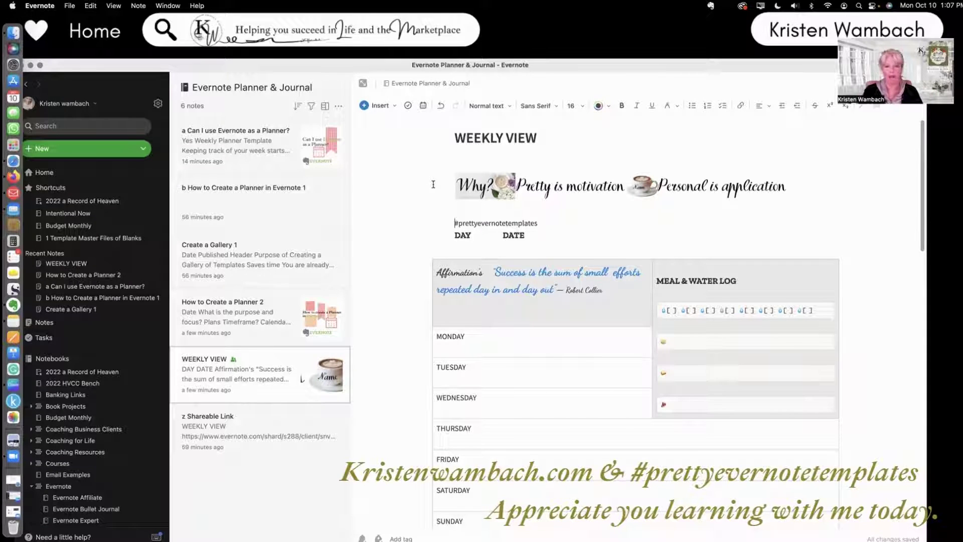
scroll(433, 184, "down", 10)
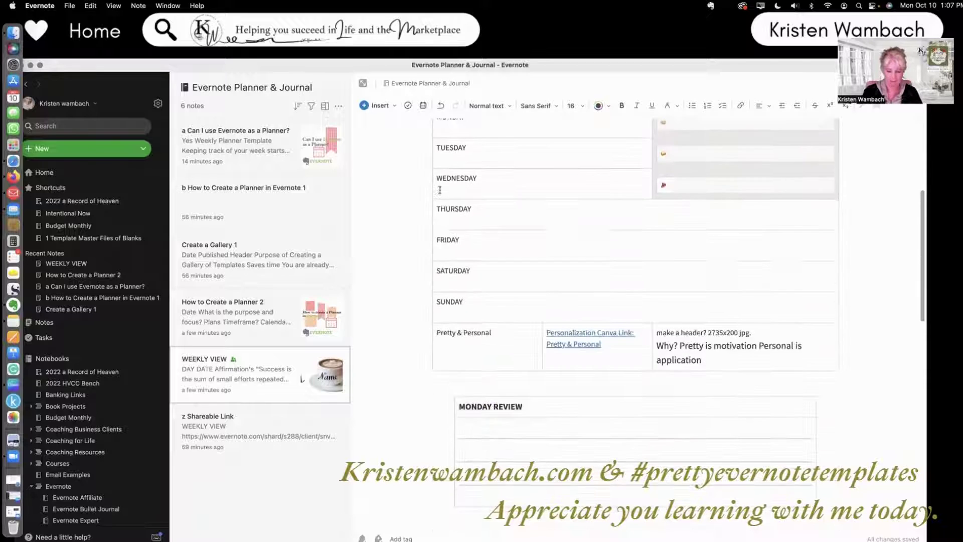
scroll(440, 190, "down", 3)
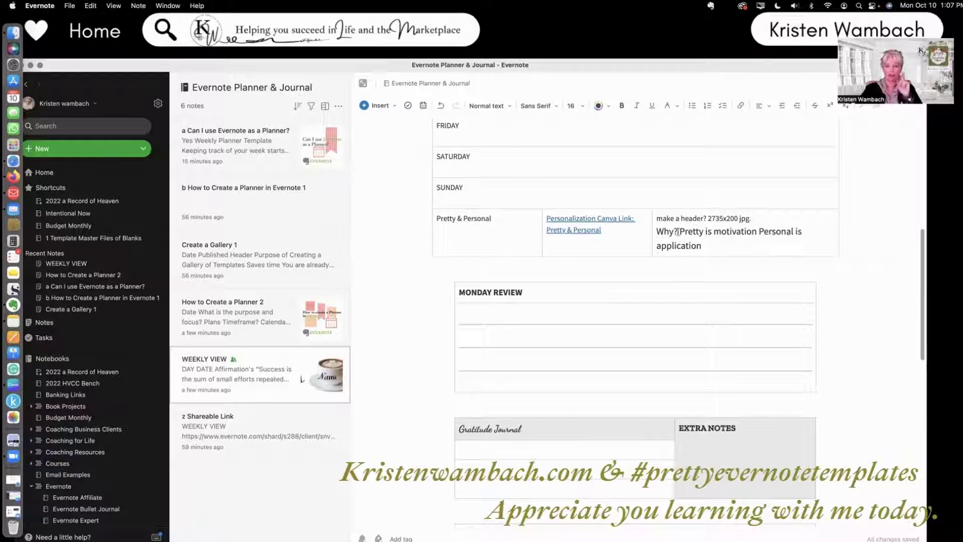
scroll(671, 232, "up", 10)
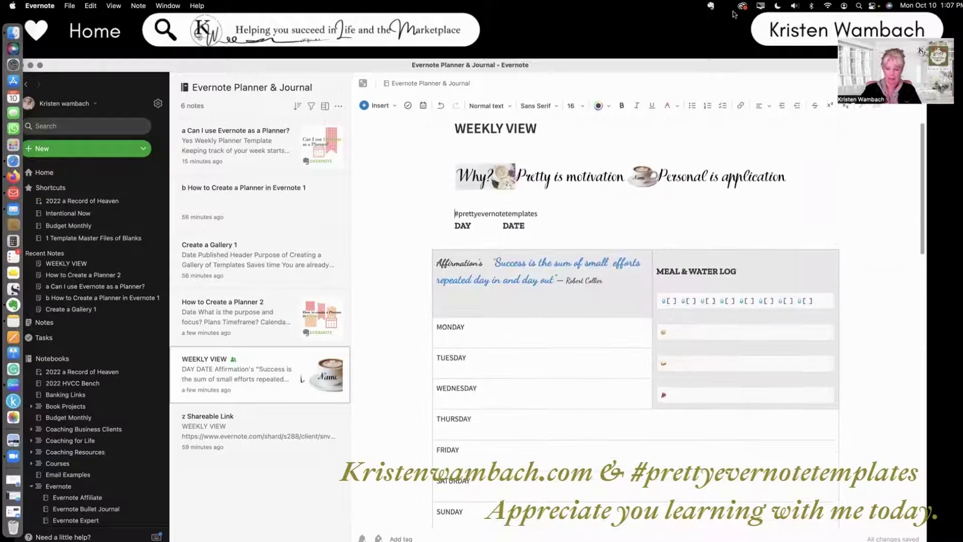
Bring up the WEEKLY VIEW note's actions to examine the sharing, duplicating and template options, and close them again.
left_click_drag(722, 65, 624, 65)
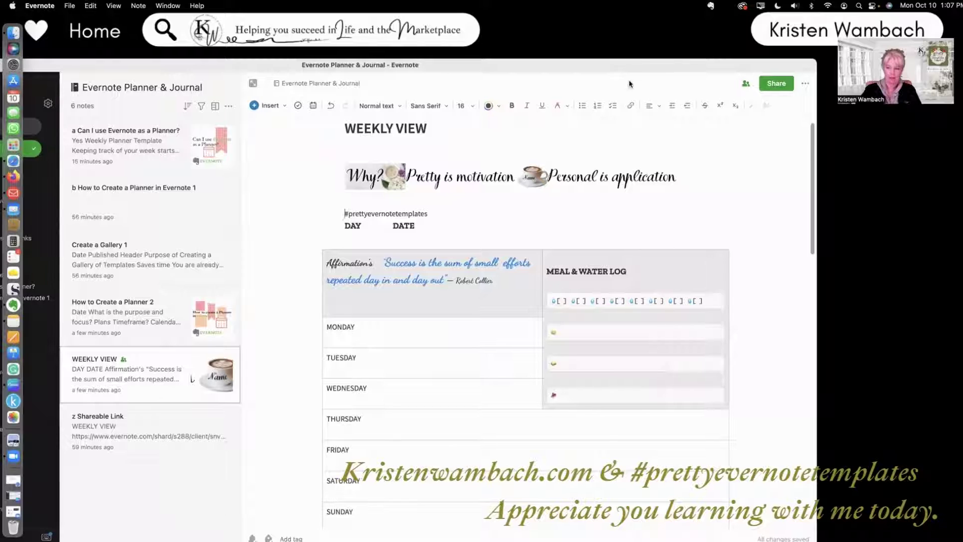
left_click(805, 86)
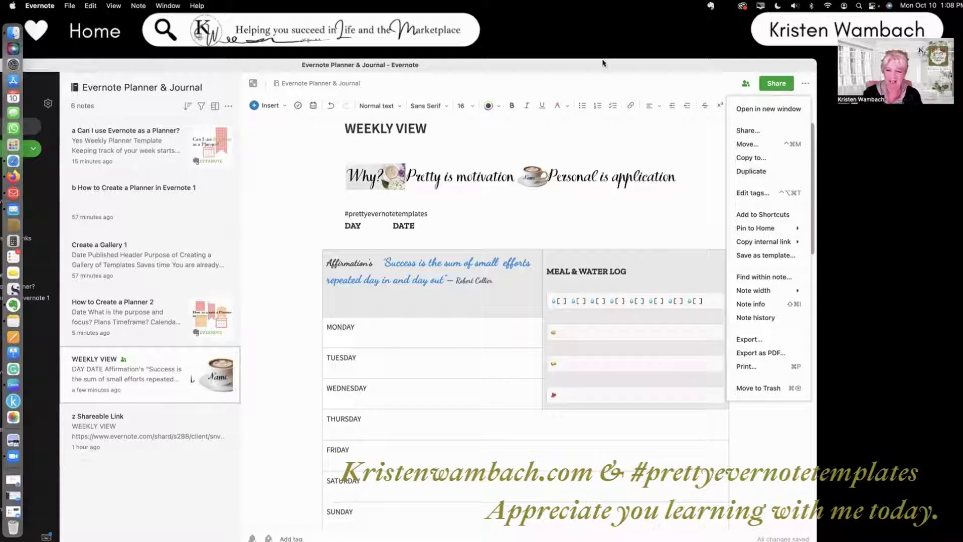
left_click_drag(604, 63, 738, 62)
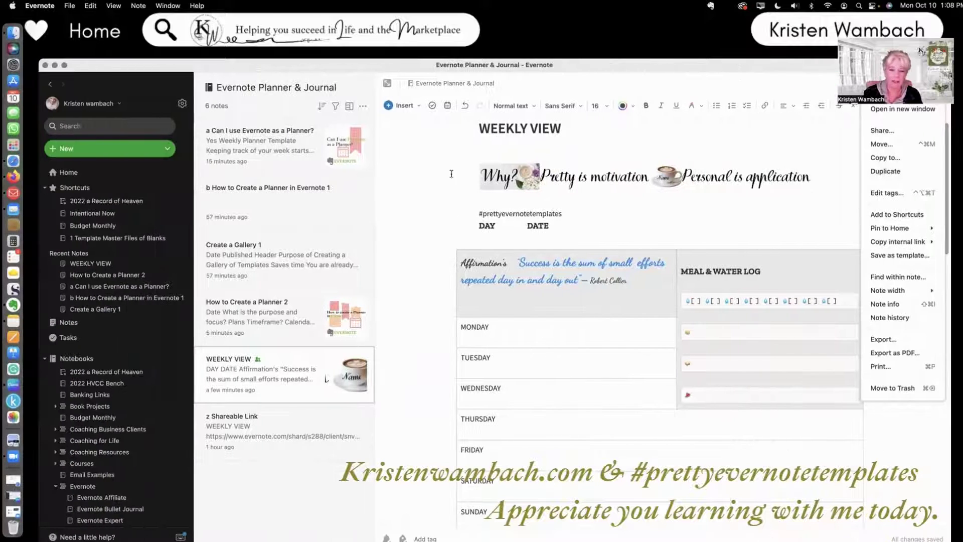
left_click(433, 174)
Look through the whole WEEKLY VIEW template down to the tags reminder and website footer.
scroll(433, 173, "down", 5)
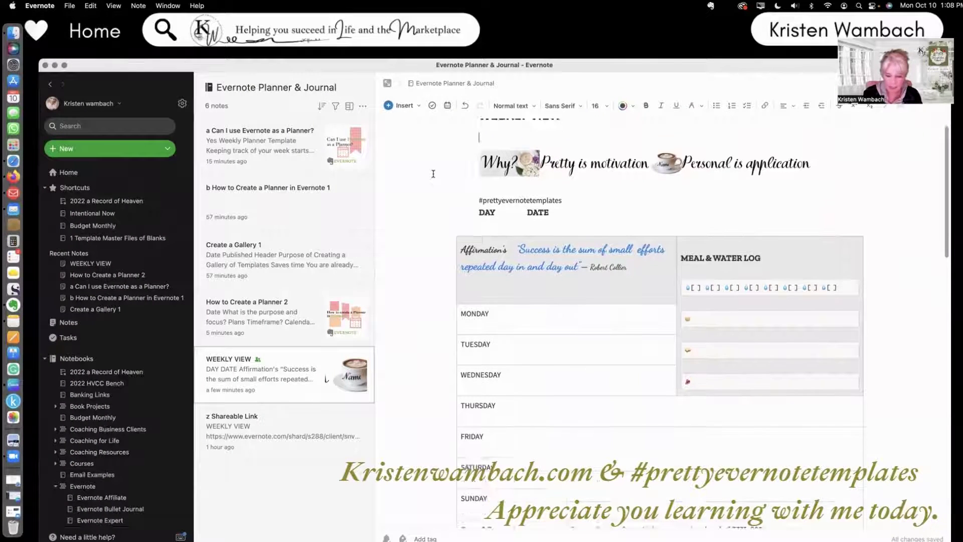
scroll(434, 174, "down", 8)
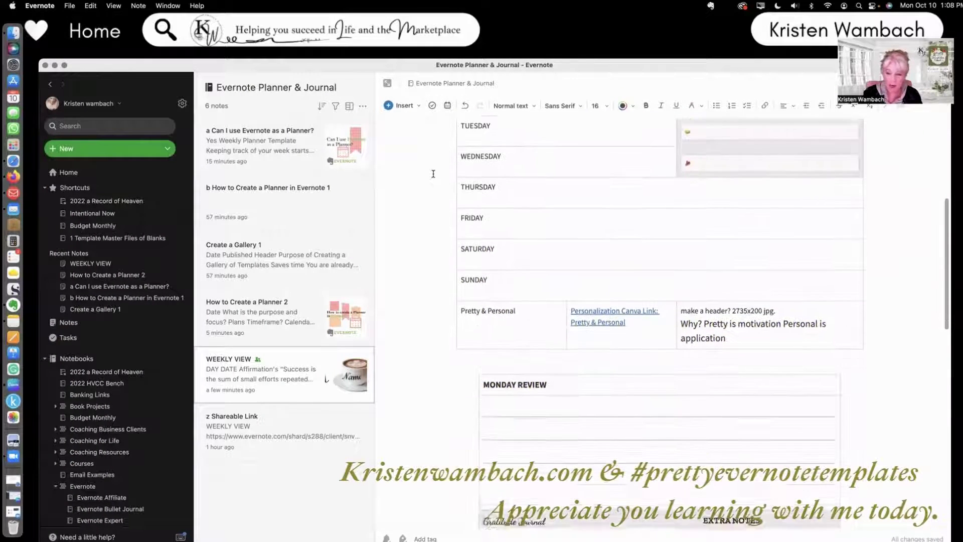
scroll(434, 174, "down", 14)
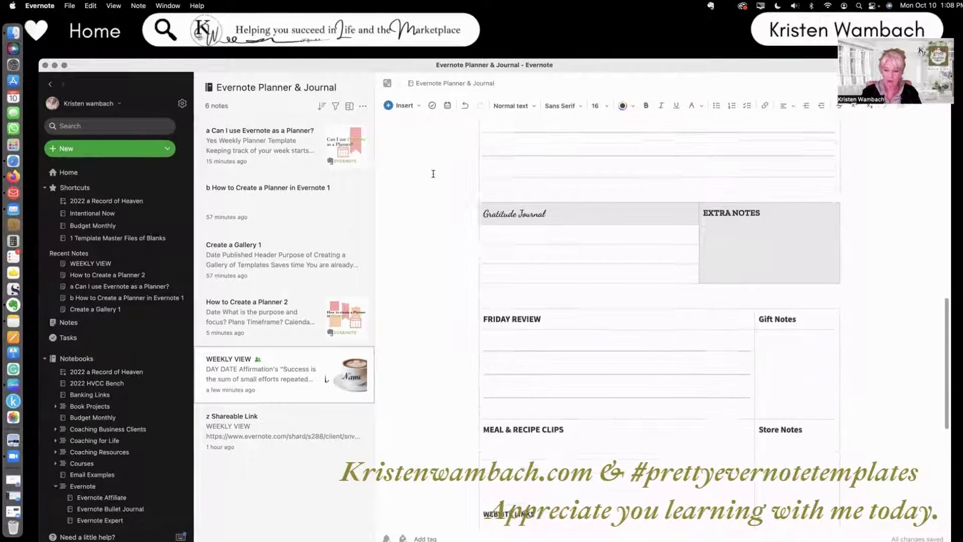
scroll(433, 174, "down", 1)
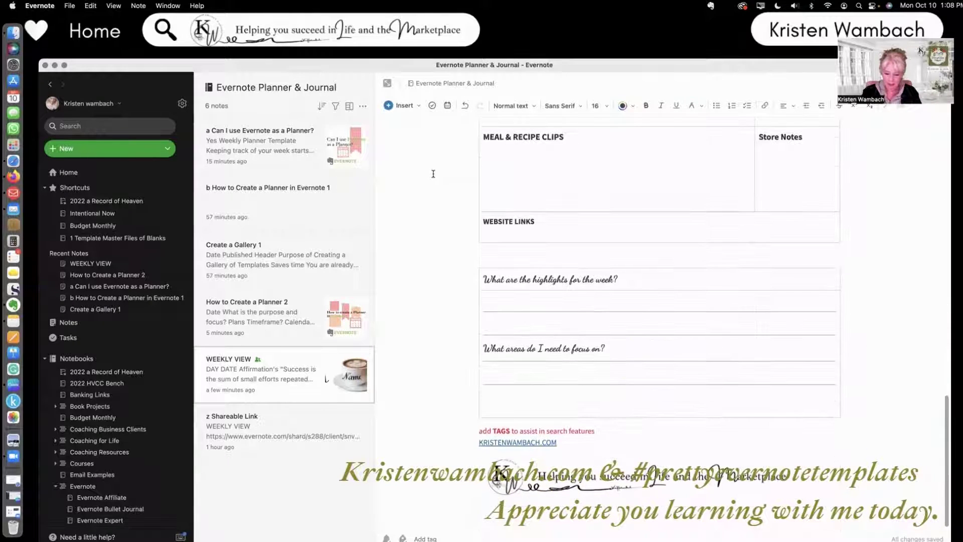
Open the "z Shareable Link" note and follow its long evernote.com link to the shared WEEKLY VIEW page in Safari.
left_click(282, 438)
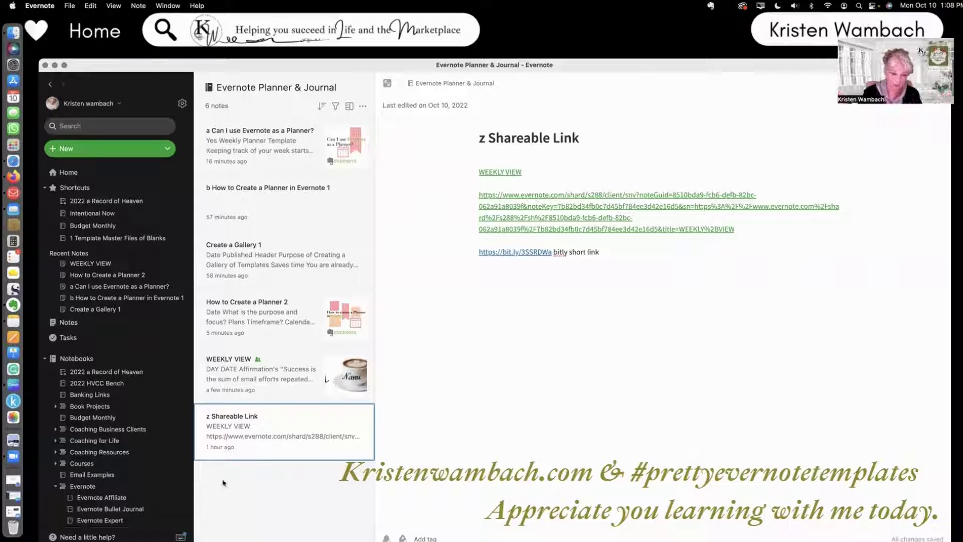
left_click(272, 388)
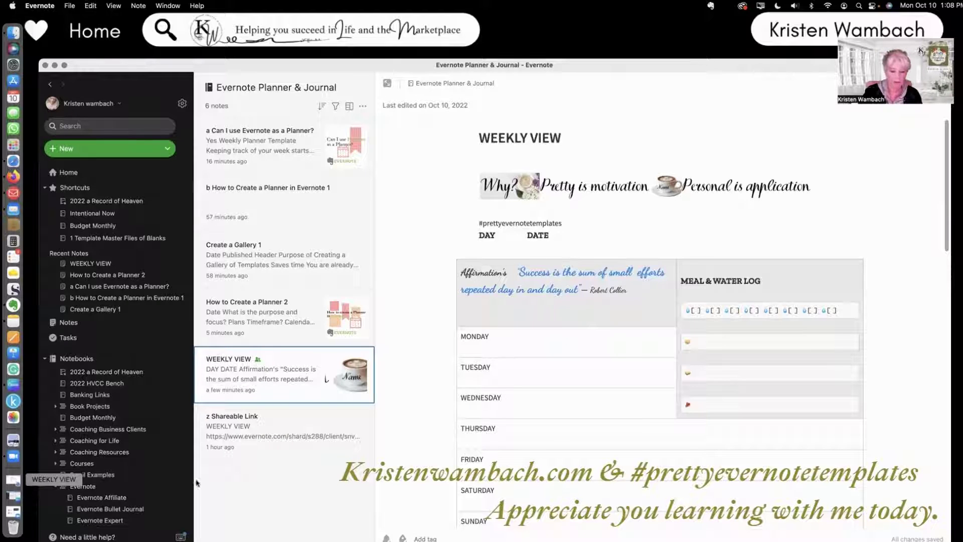
left_click(311, 425)
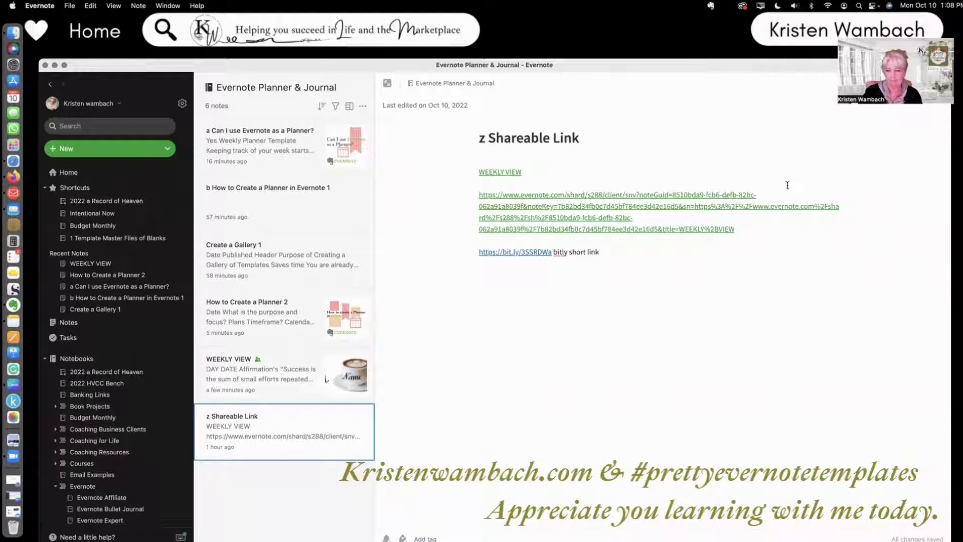
mouse_move(597, 222)
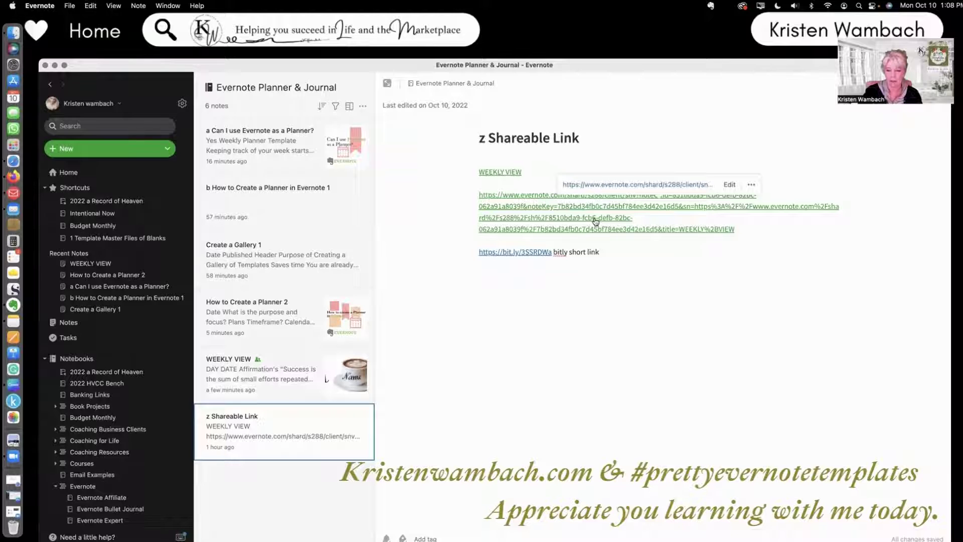
left_click(595, 221)
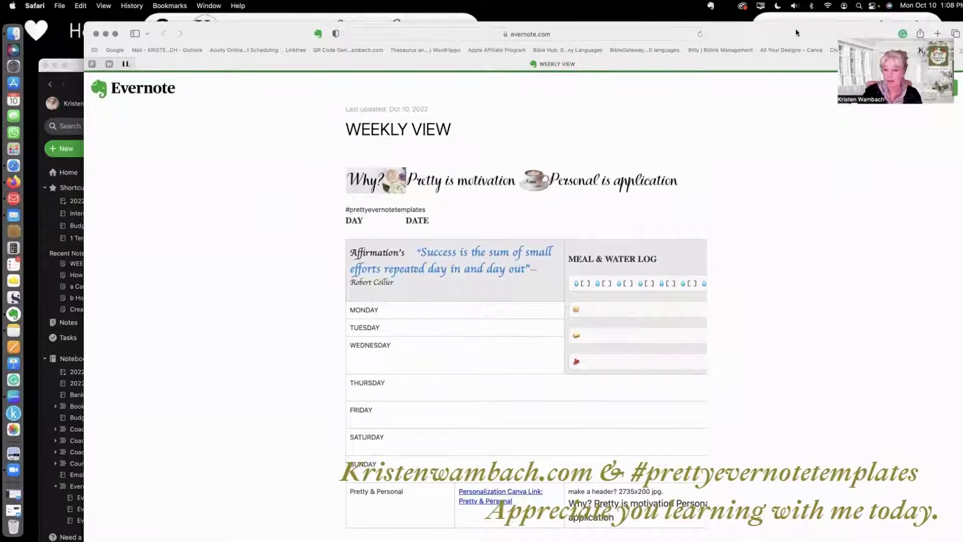
Examine the shared WEEKLY VIEW page and its Save Copy to Evernote option, and minimize the browser window to return to Evernote.
scroll(684, 253, "down", 15)
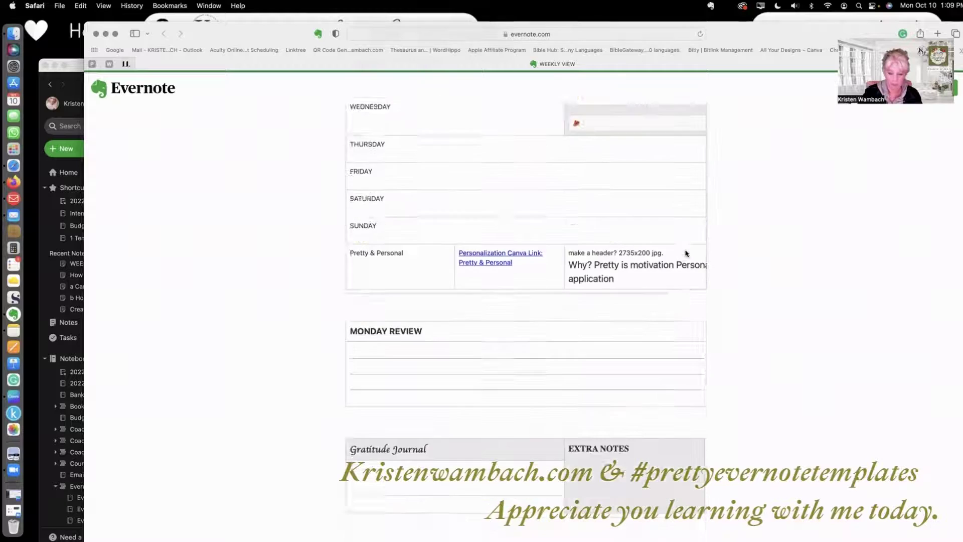
scroll(685, 253, "up", 15)
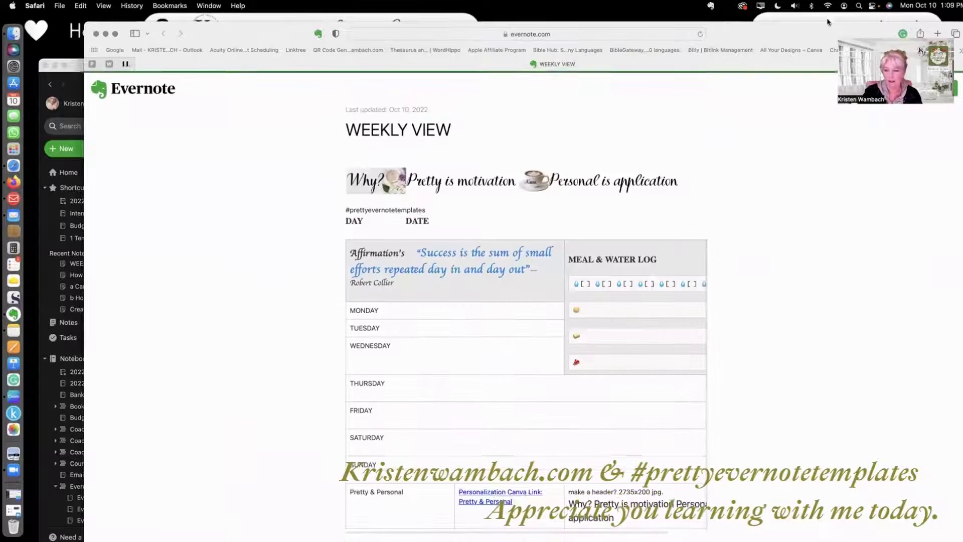
left_click_drag(785, 33, 669, 70)
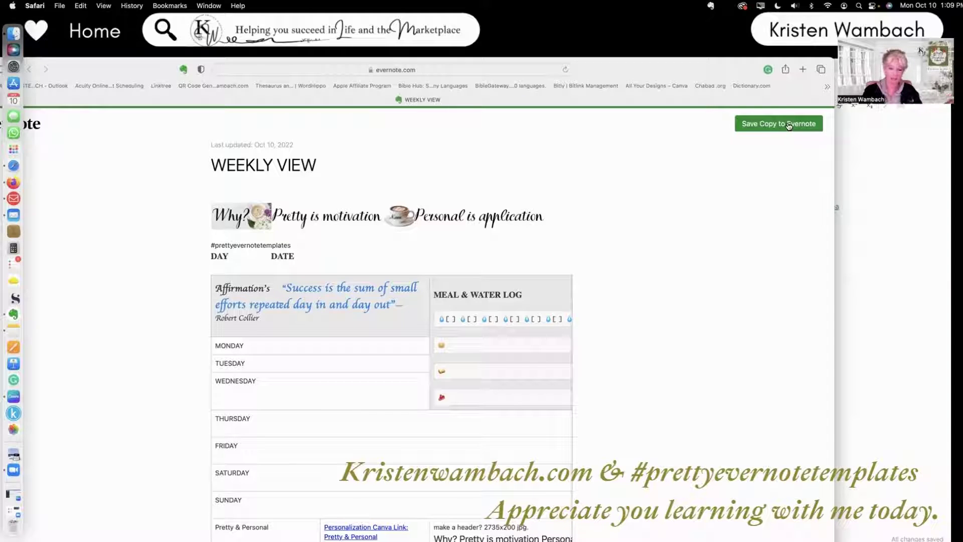
left_click_drag(694, 70, 796, 74)
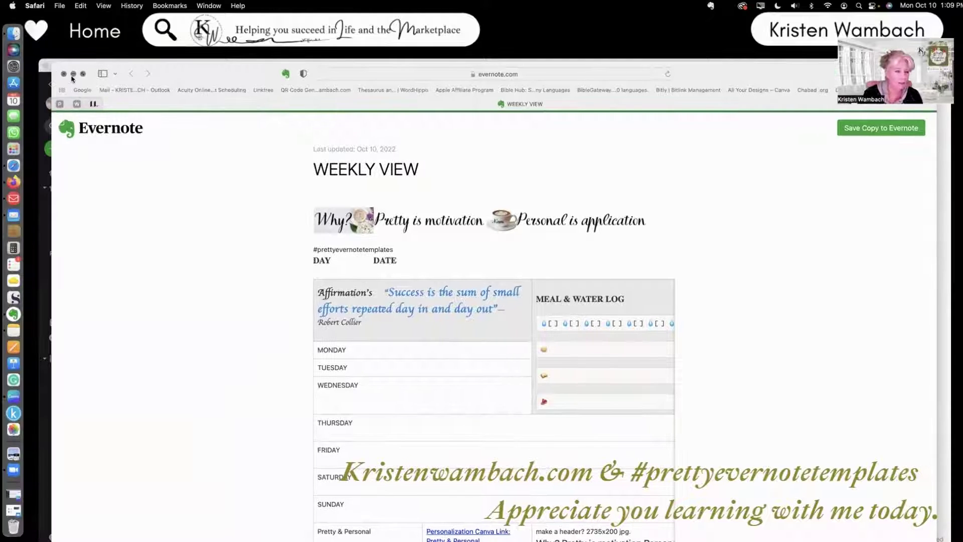
left_click(73, 74)
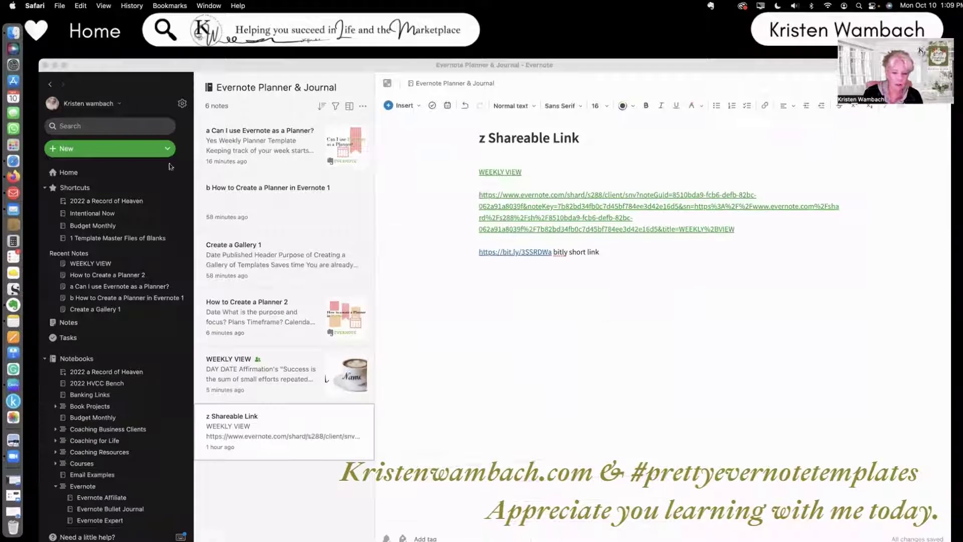
Open the "How to Create a Planner 2" note and review its two Purpose/Focus tables.
left_click(286, 266)
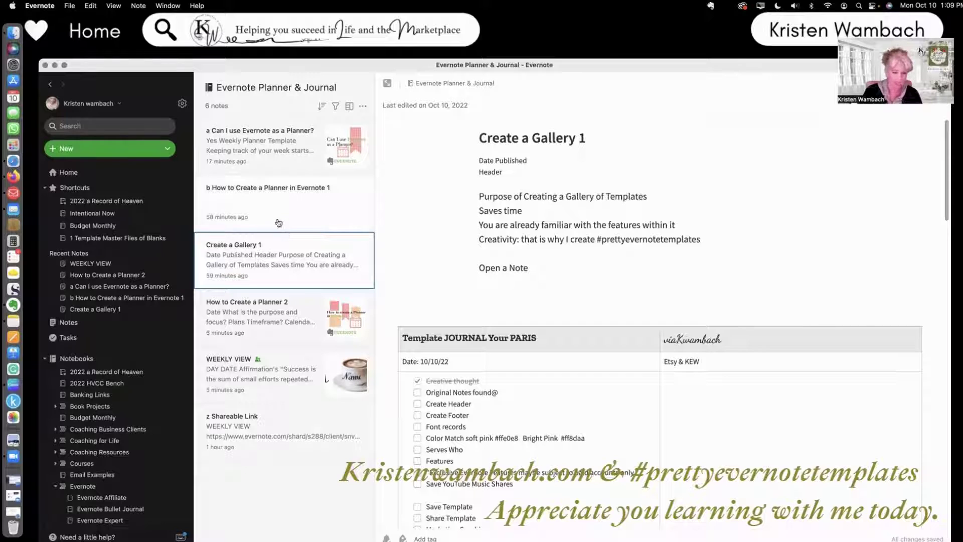
left_click(277, 314)
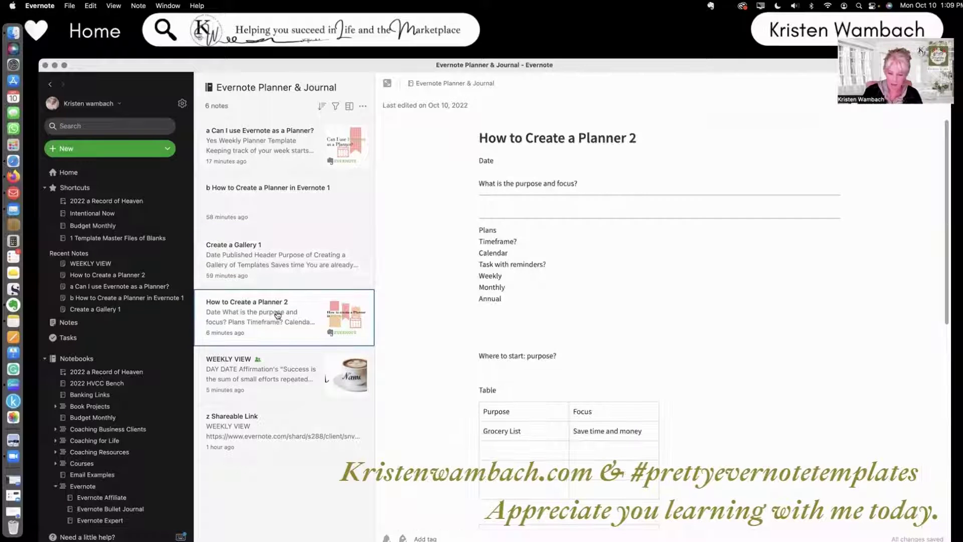
scroll(594, 307, "down", 5)
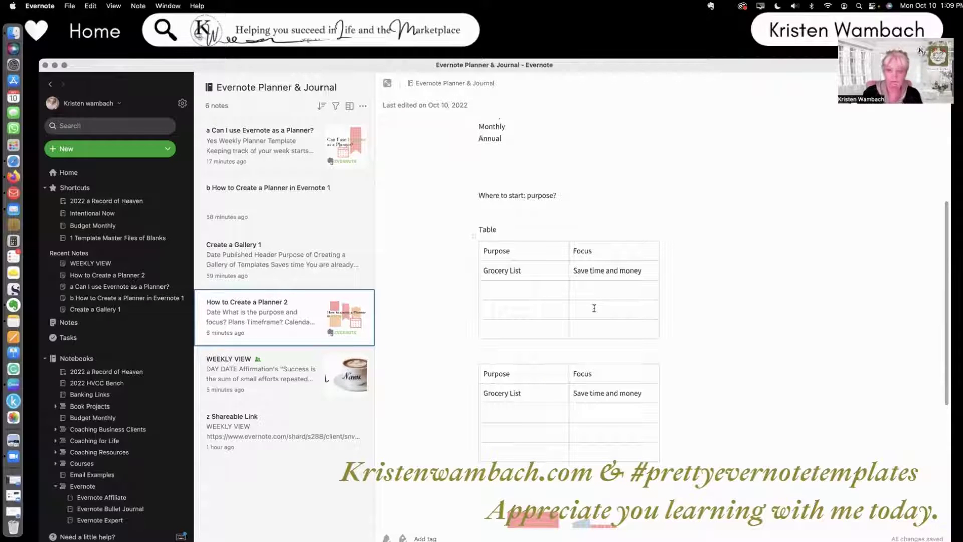
left_click_drag(718, 69, 672, 69)
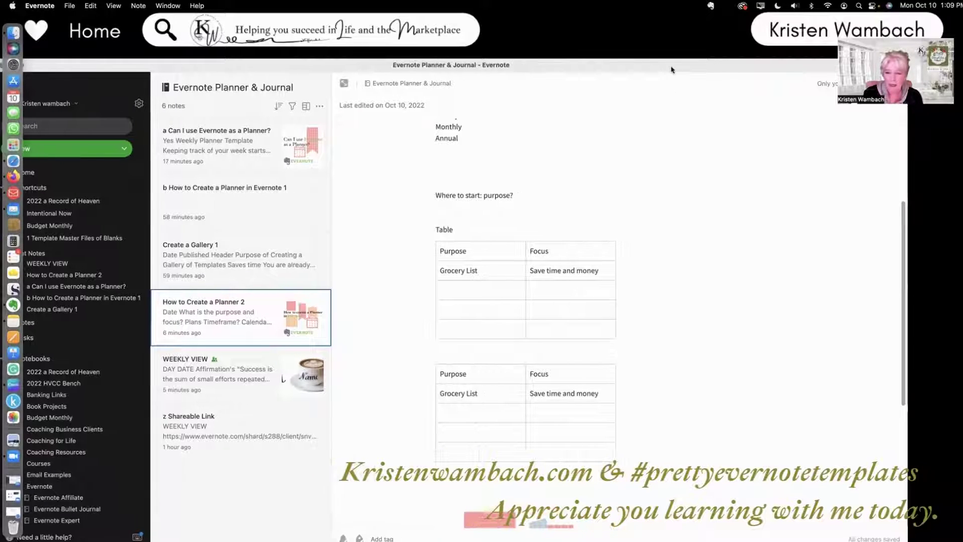